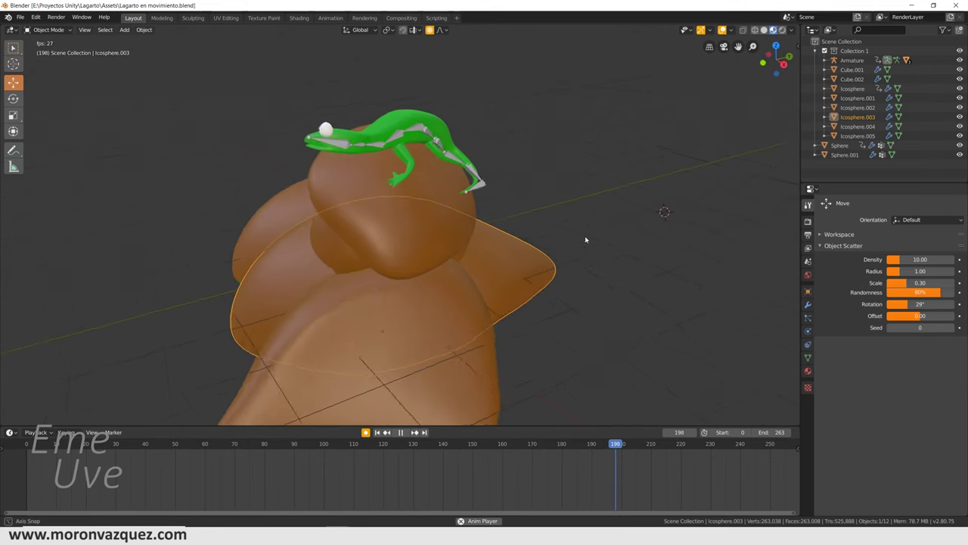
Orbit the viewport around the rock and the animated lizard.
middle_click_drag(585, 239, 557, 238)
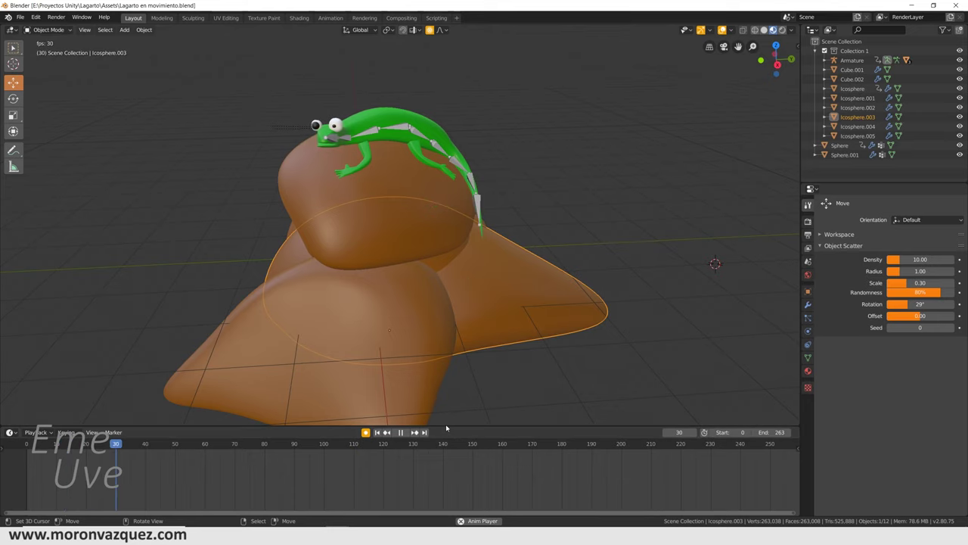
Make the timeline taller, stop playback at frame 88, and orbit around the posed lizard.
left_click_drag(446, 427, 445, 381)
scroll(726, 423, "down", 3)
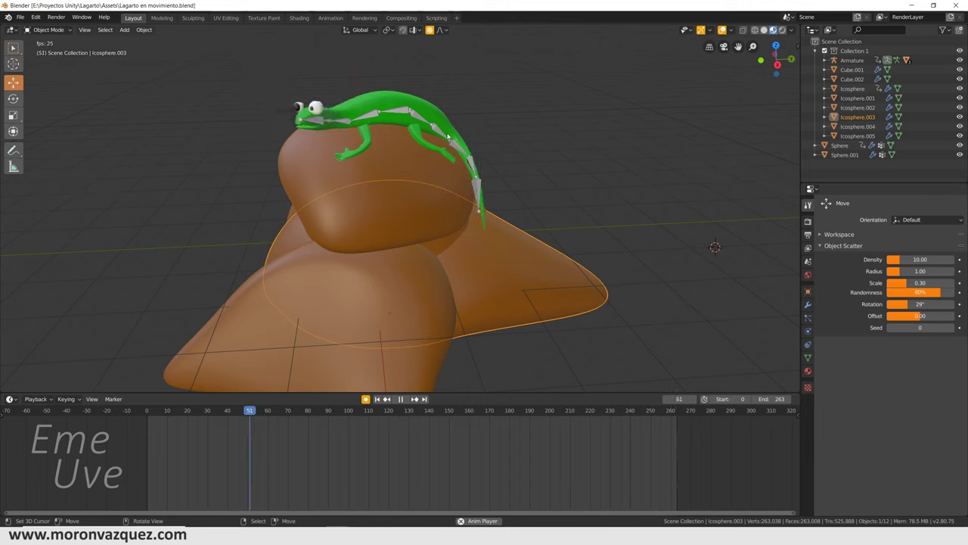
key("space")
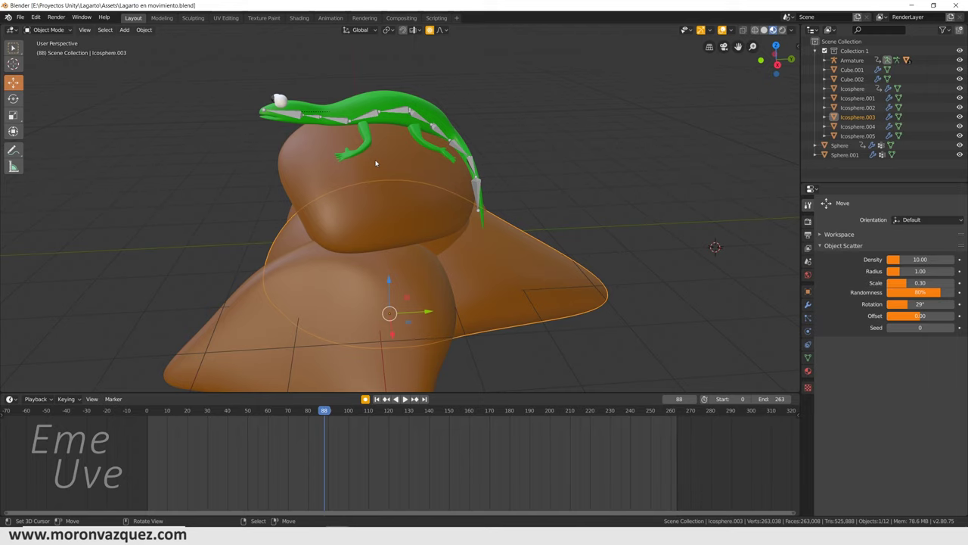
middle_click_drag(429, 147, 427, 142)
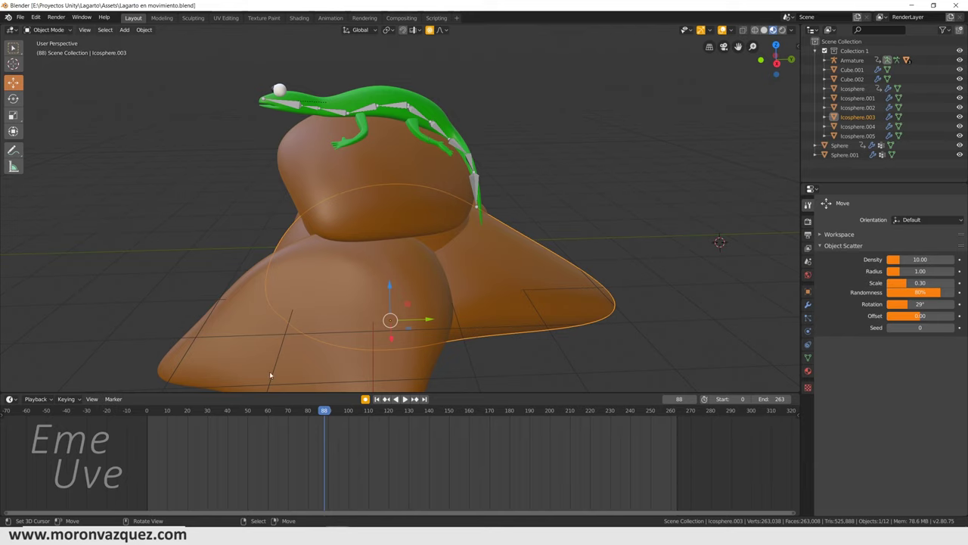
middle_click_drag(345, 245, 371, 259)
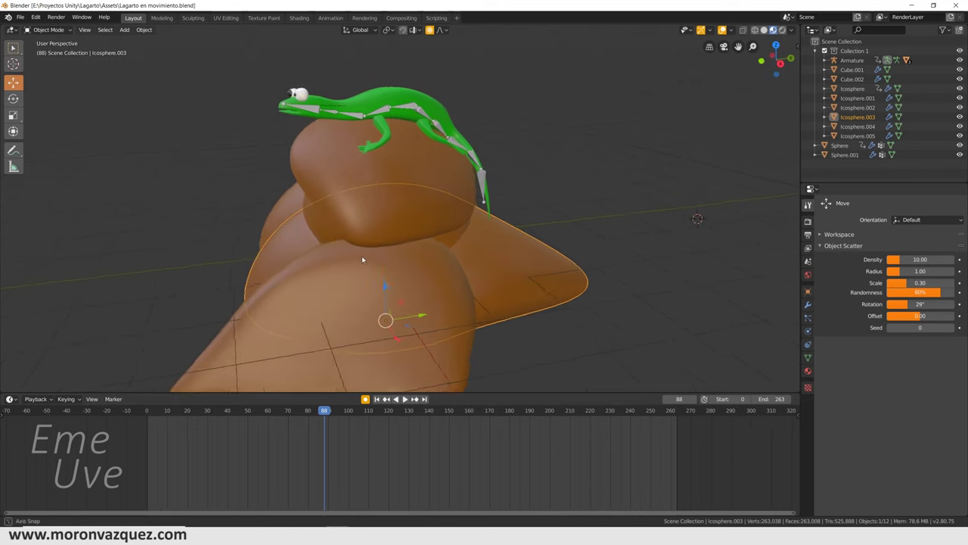
Switch to the Escenario.blend desert scene and orbit down to a low view.
mouse_move(339, 537)
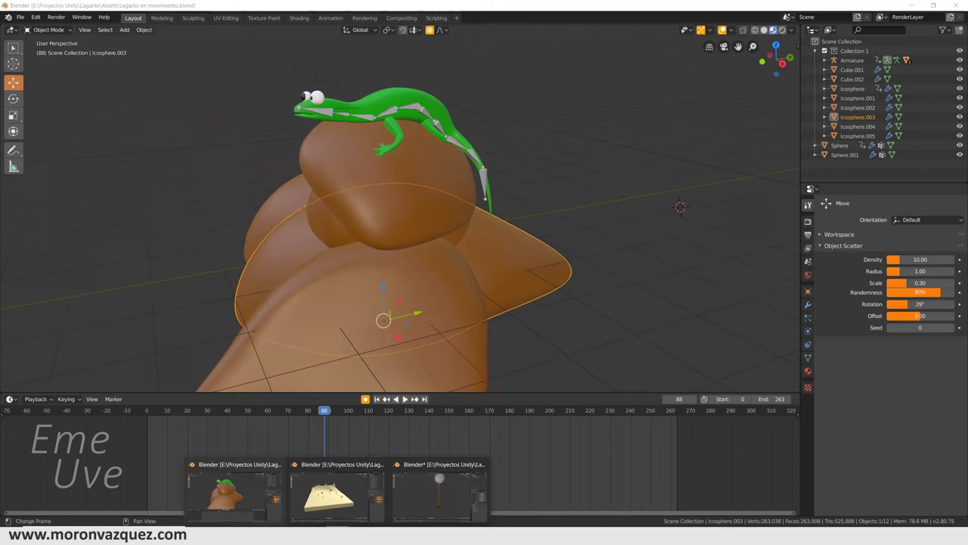
left_click(324, 486)
scroll(404, 354, "up", 5)
mouse_move(404, 354)
middle_mouse_down()
mouse_move(448, 331)
mouse_move(420, 328)
middle_mouse_up()
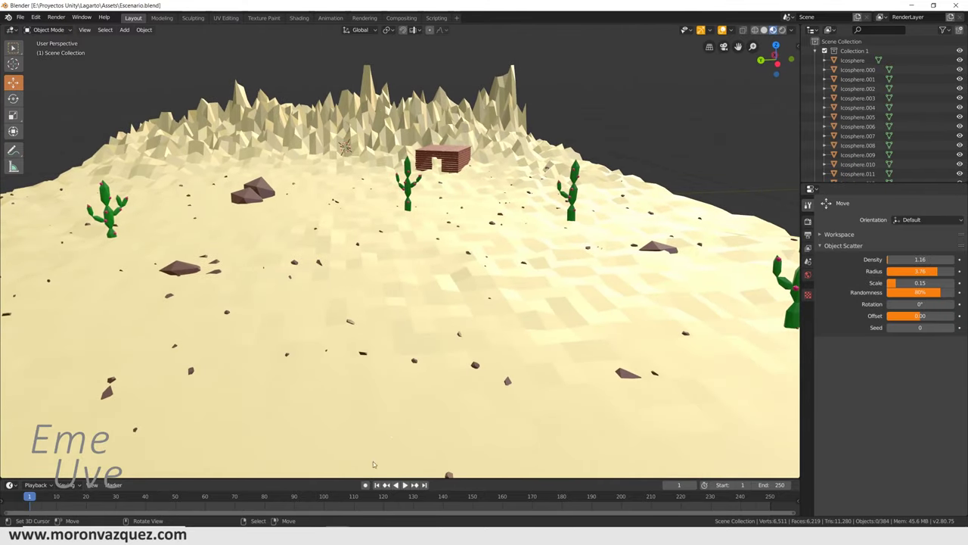
Switch to molino.blend and orbit to a low front view of the windmill wheel.
mouse_move(339, 537)
left_click(439, 491)
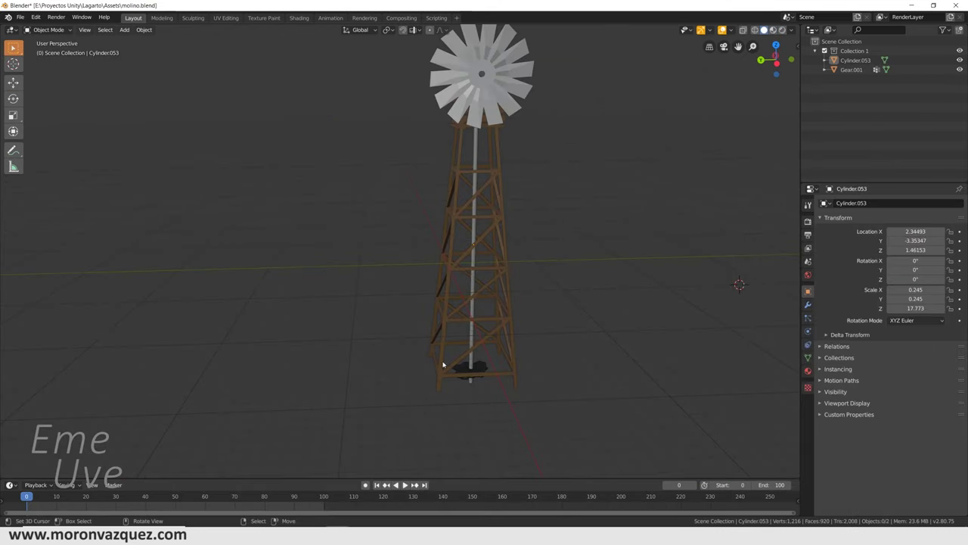
mouse_move(489, 326)
middle_mouse_down()
mouse_move(295, 338)
mouse_move(376, 338)
middle_mouse_up()
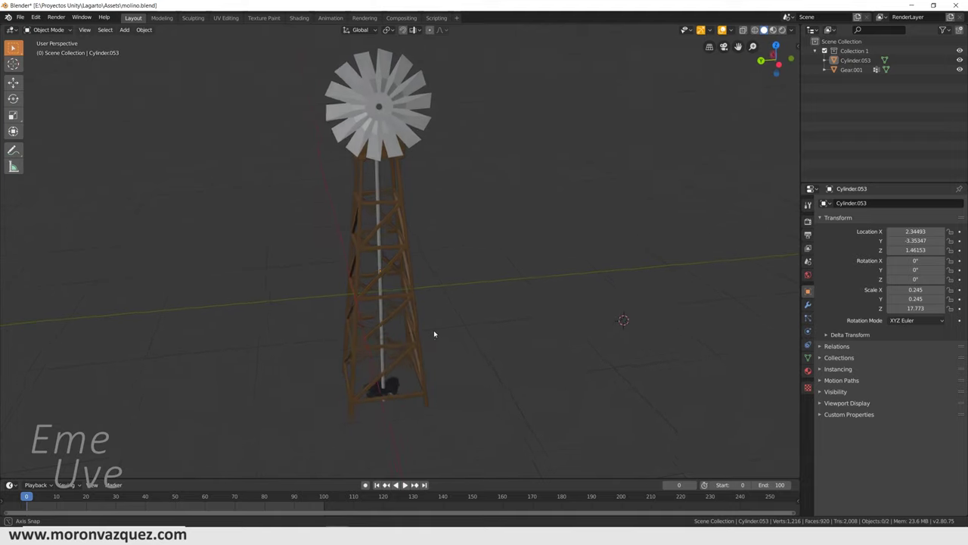
middle_click_drag(376, 338, 417, 374)
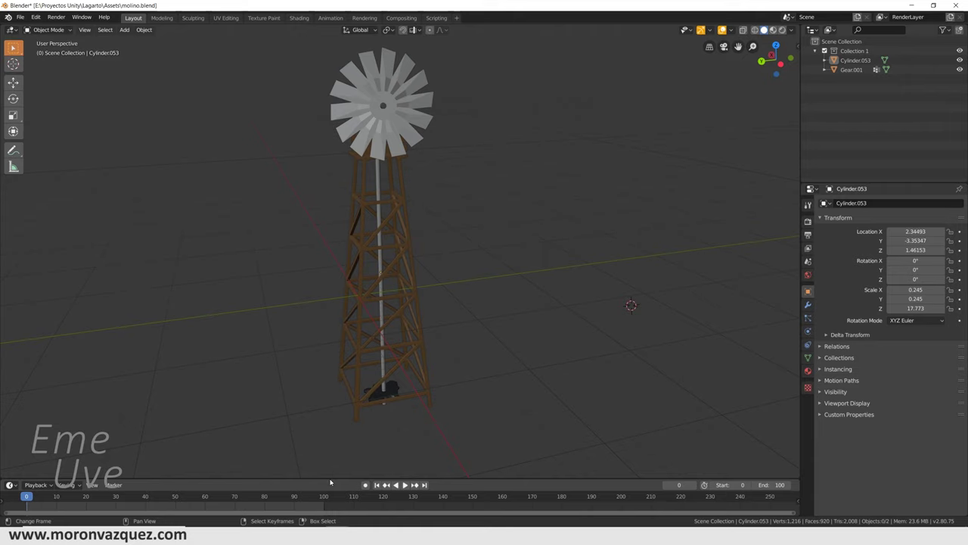
middle_click_drag(372, 419, 355, 454)
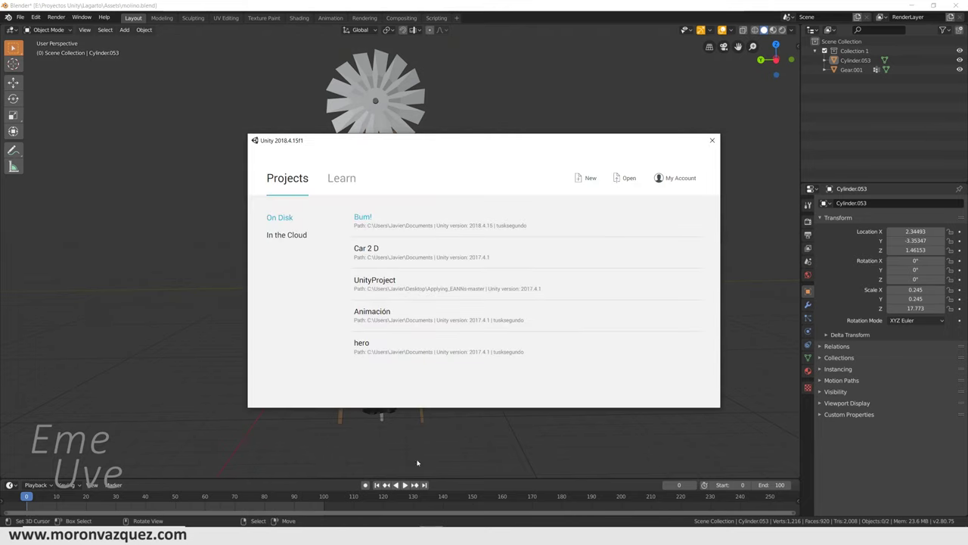
Start a new project, rename it Lagartija, and create it with the 3D template.
left_click(583, 180)
left_click(435, 241)
left_click_drag(439, 247, 322, 247)
type("Lagartija")
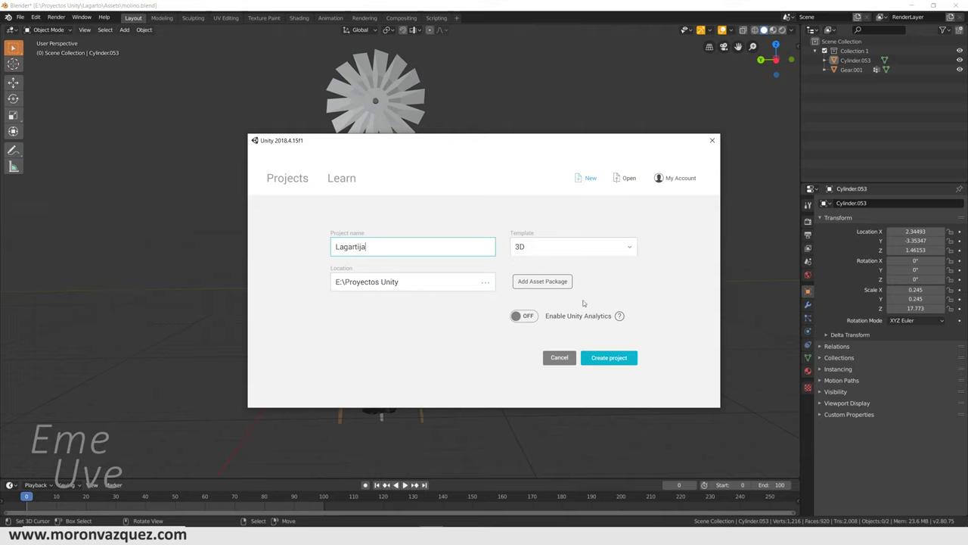
left_click(613, 360)
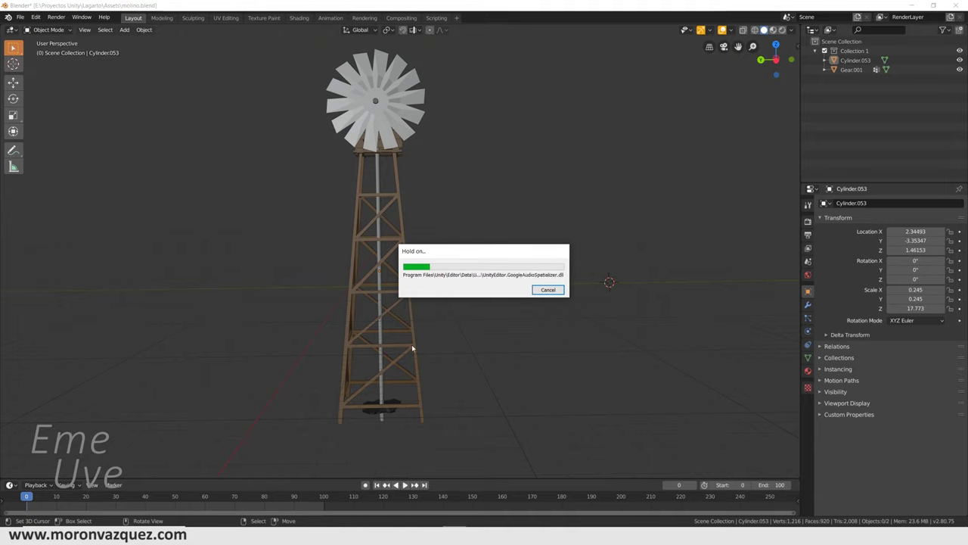
Bring the Lagarto en movimiento.blend window forward and orbit around the rocks and lizard.
mouse_move(337, 537)
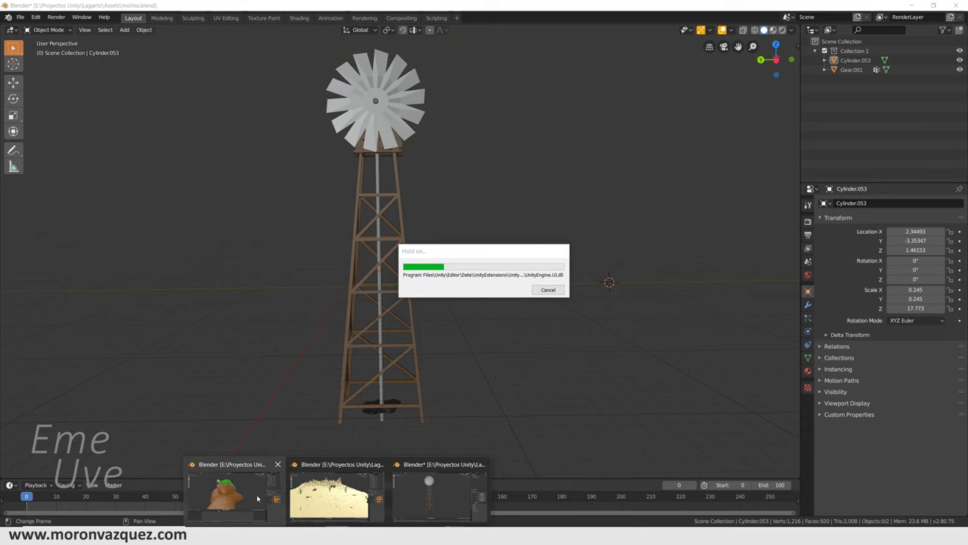
left_click(257, 498)
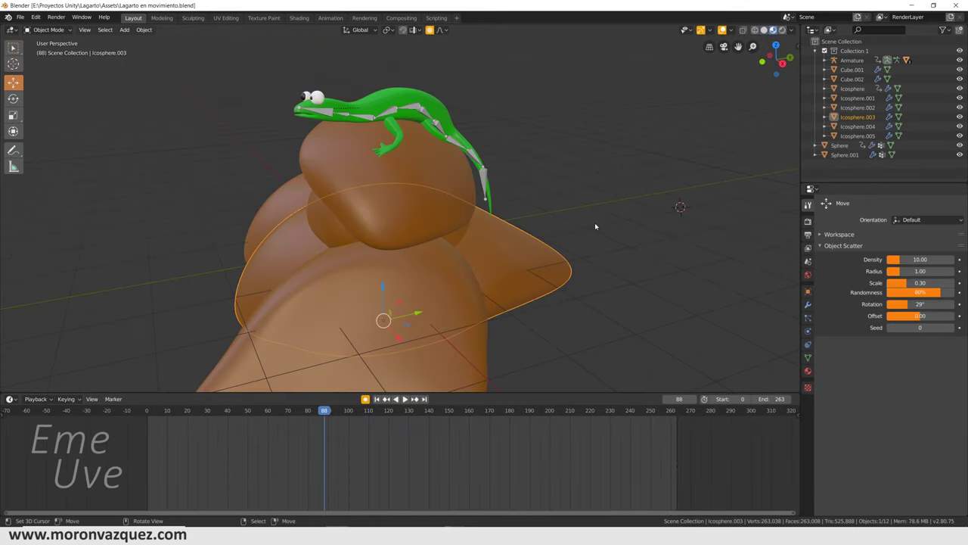
middle_click_drag(556, 239, 522, 224)
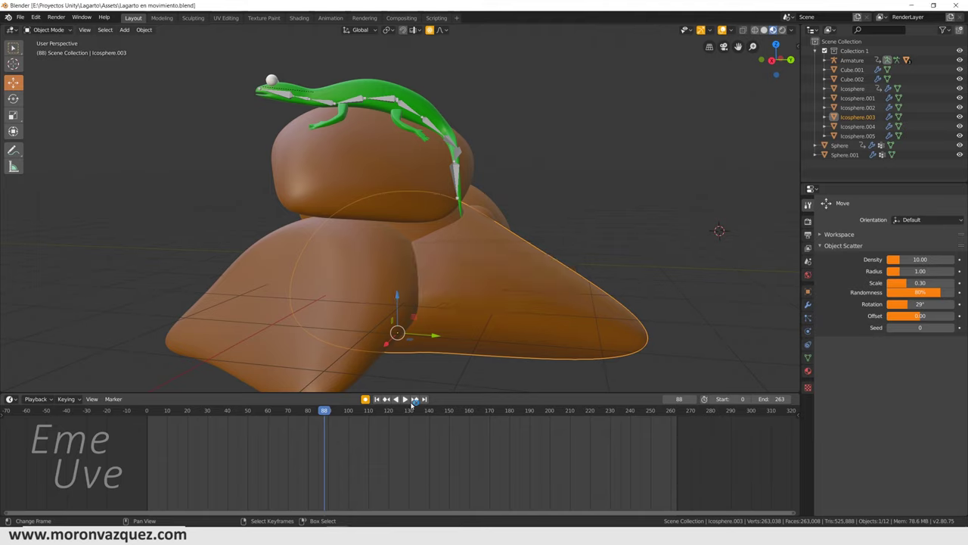
mouse_move(337, 541)
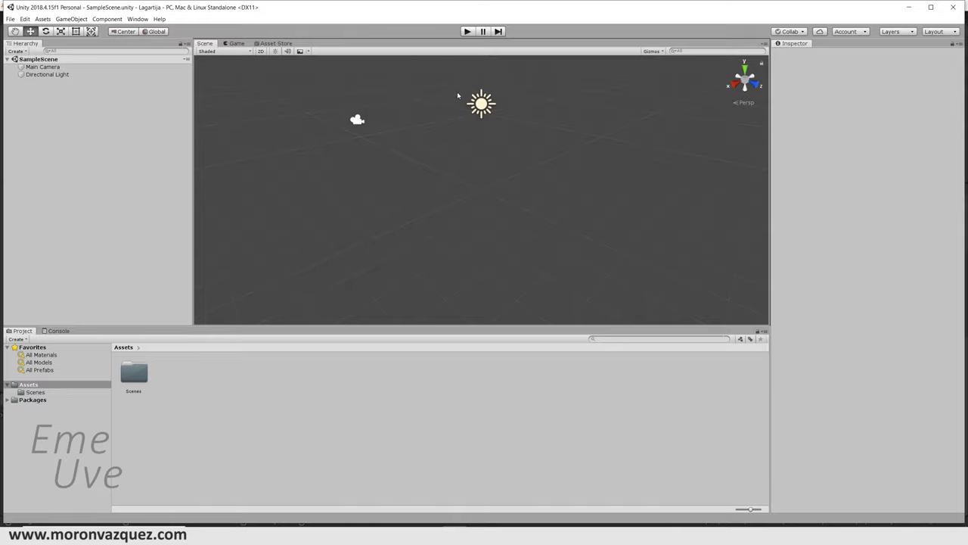
Enlarge Unity's Scene view over the Project panel, then switch to the desert Blender window.
left_click_drag(335, 323, 325, 360)
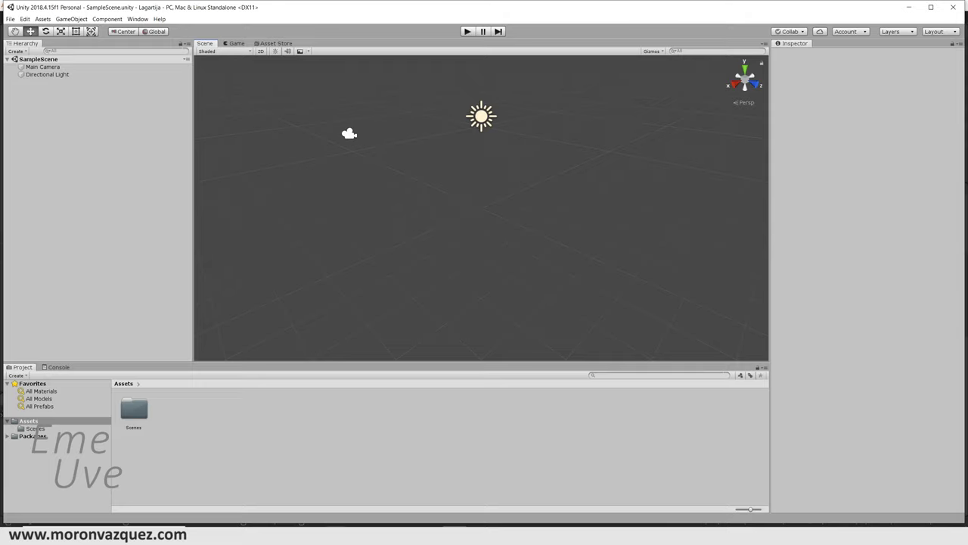
left_click(337, 538)
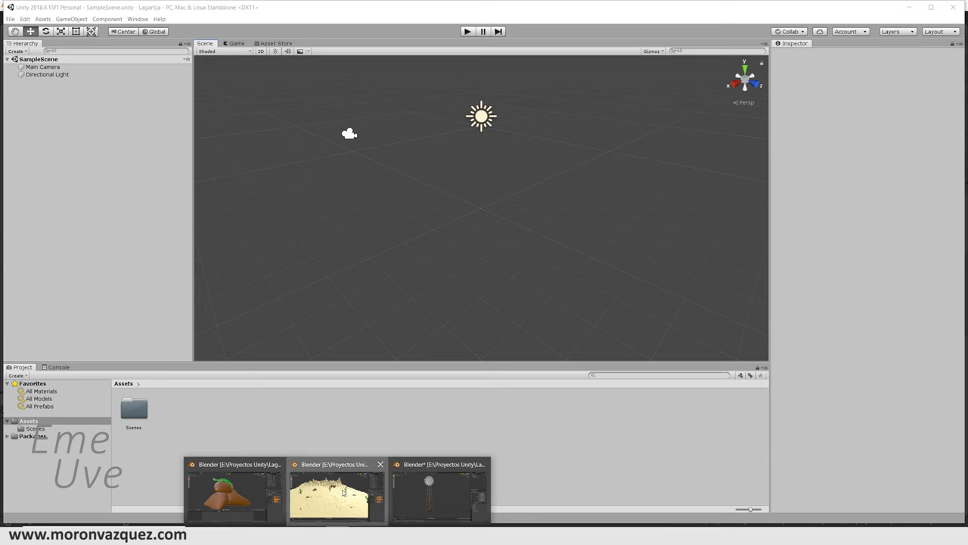
left_click(341, 492)
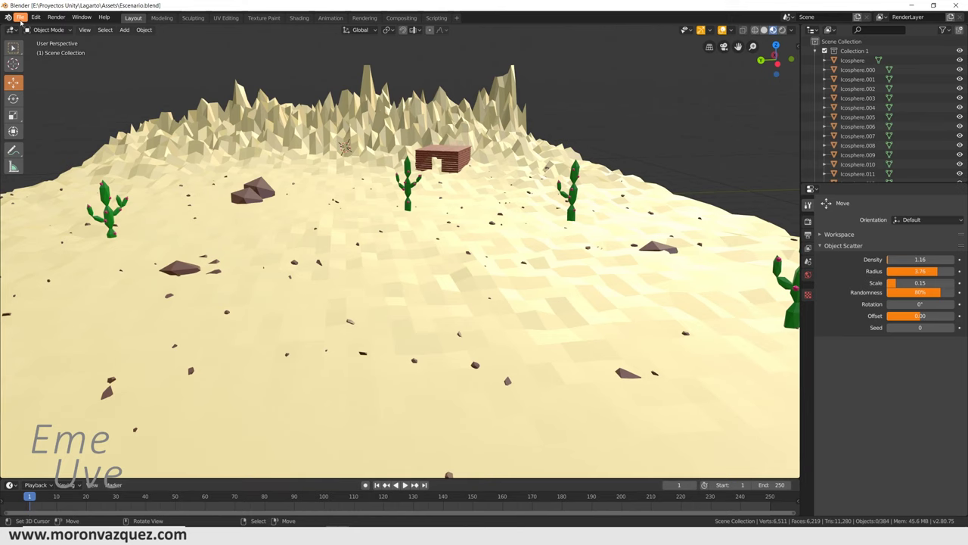
Save the desert scene as Escenario.blend in E:\Proyectos Unity\Lagartija\Assets.
left_click(21, 17)
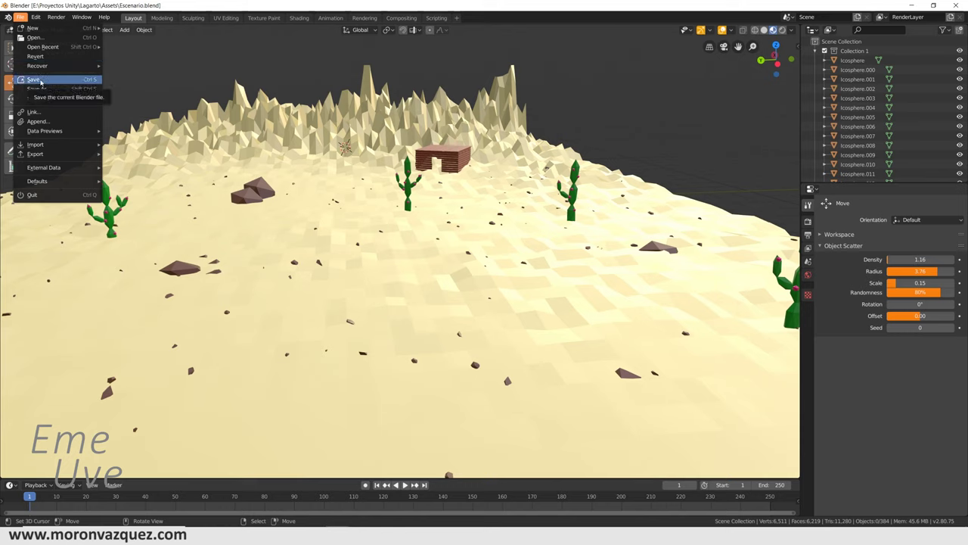
mouse_move(35, 157)
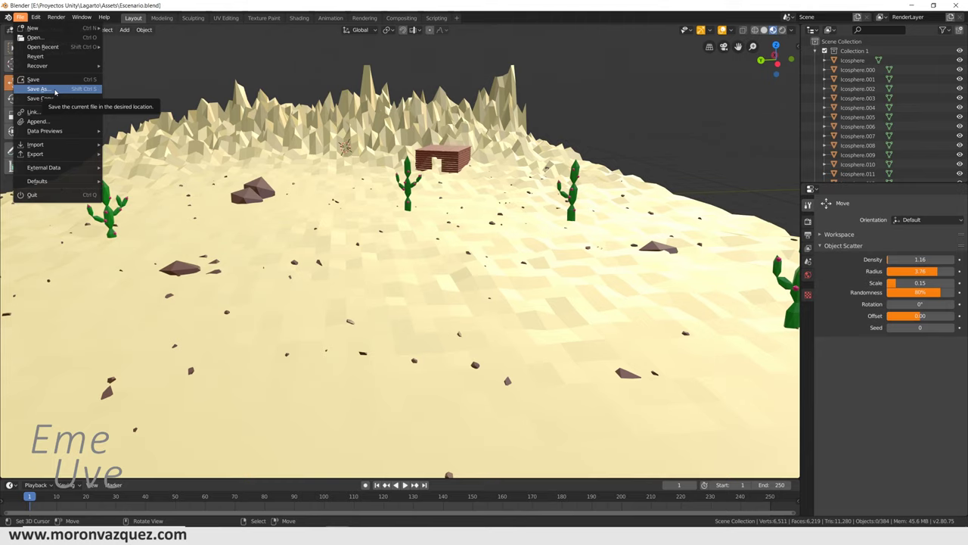
left_click(55, 89)
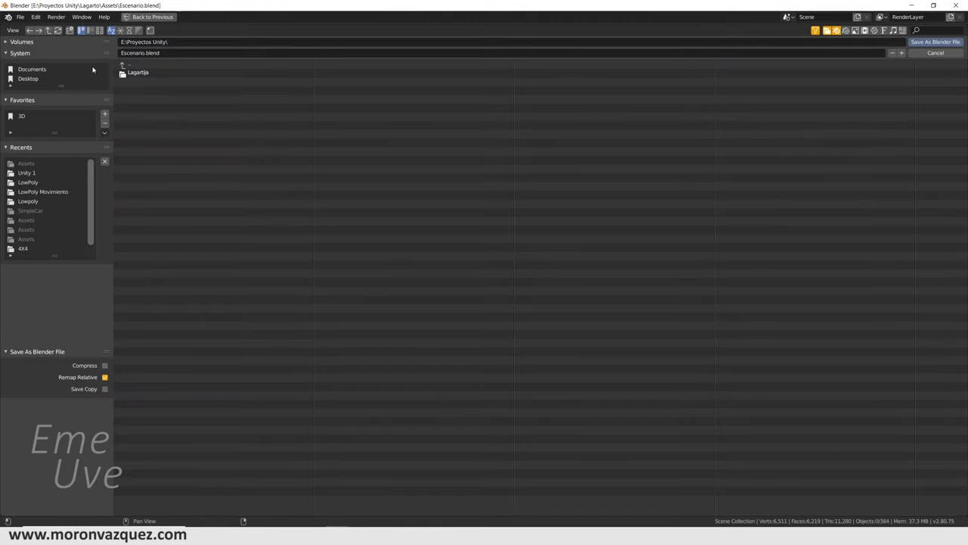
left_click(23, 43)
left_click(25, 70)
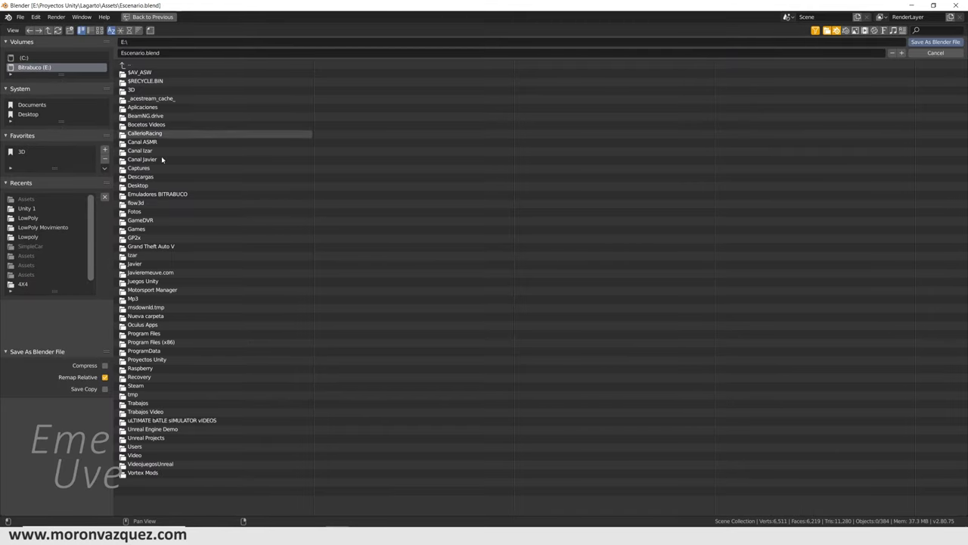
left_click(133, 363)
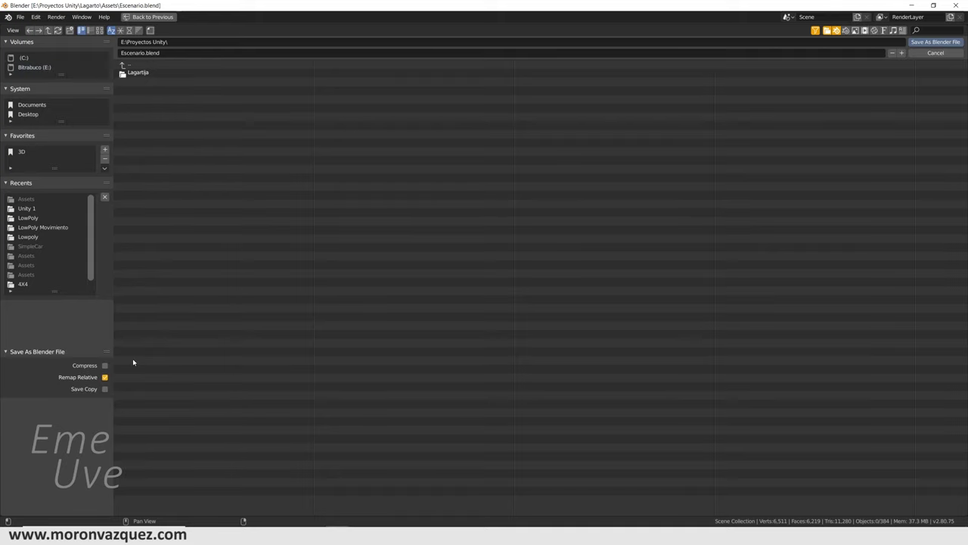
left_click(130, 73)
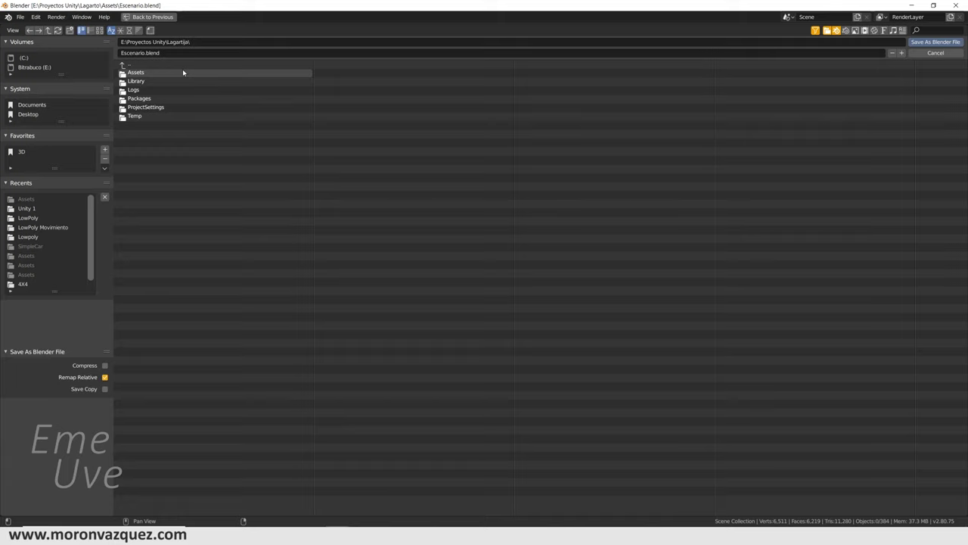
left_click(124, 74)
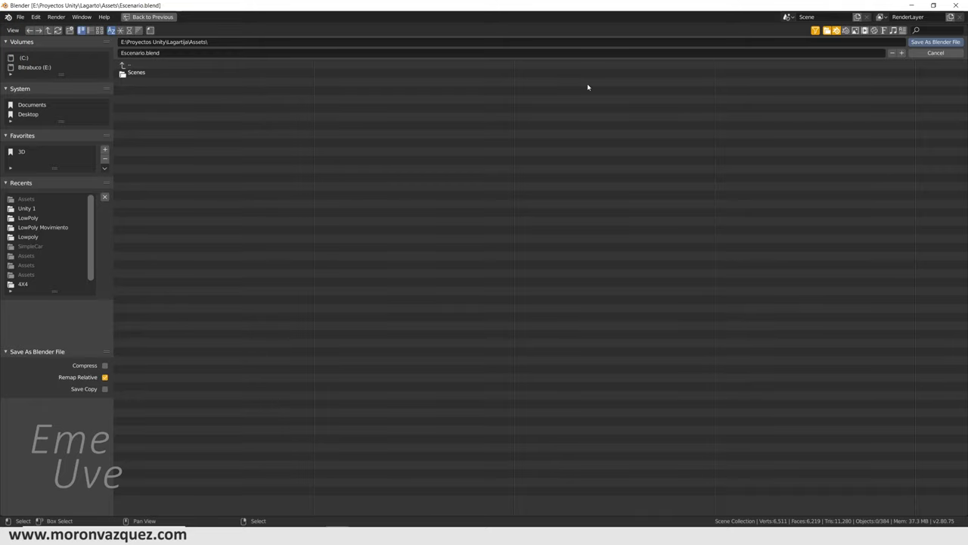
left_click(938, 42)
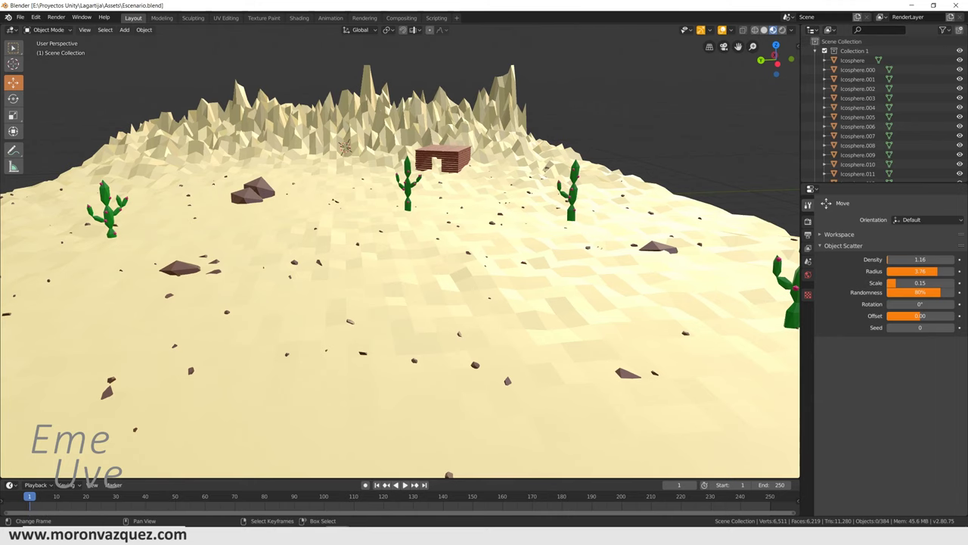
Bring the lizard file forward and replay its animation from the start, then stop it.
mouse_move(329, 486)
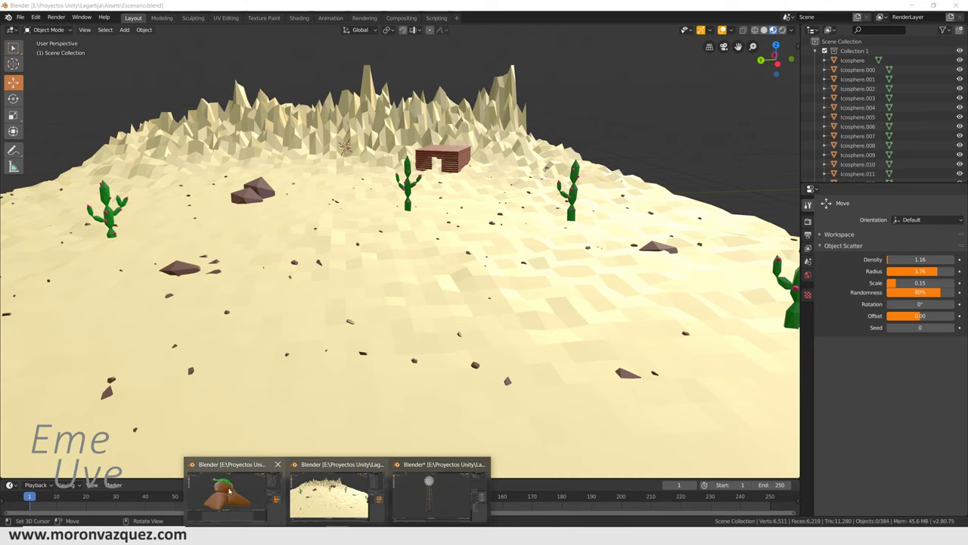
left_click(223, 493)
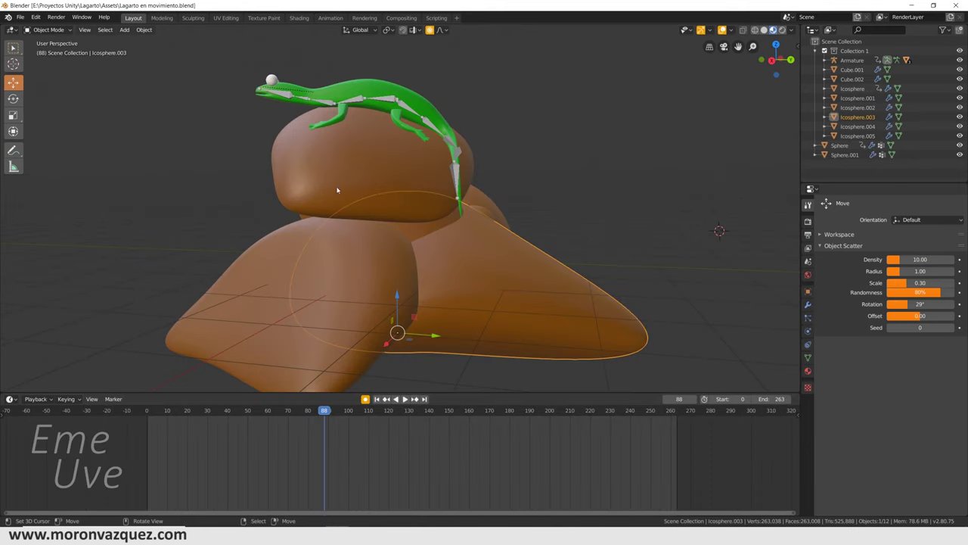
left_click(145, 431)
key("space")
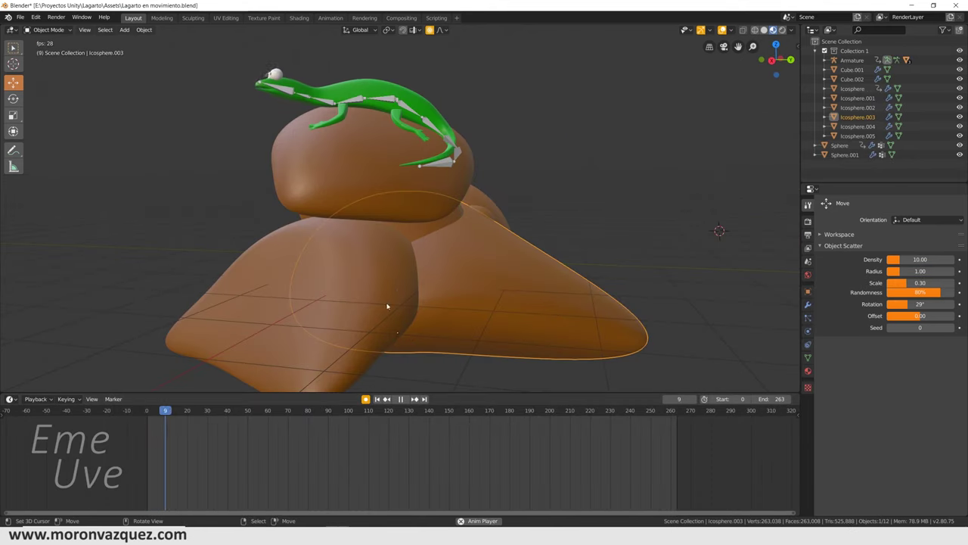
left_click(401, 399)
Save the lizard file into Lagartija\Assets, then bring molino.blend to the front.
left_click(20, 17)
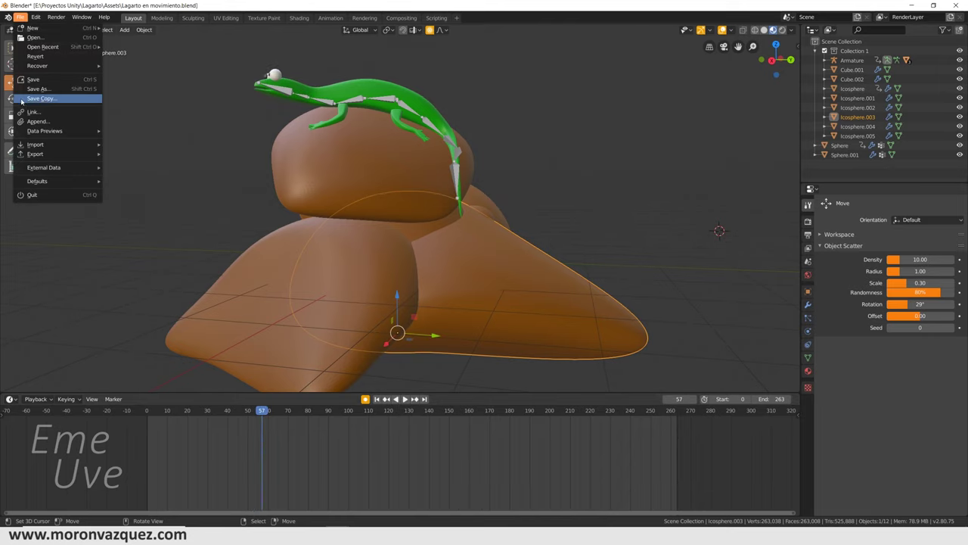
left_click(31, 91)
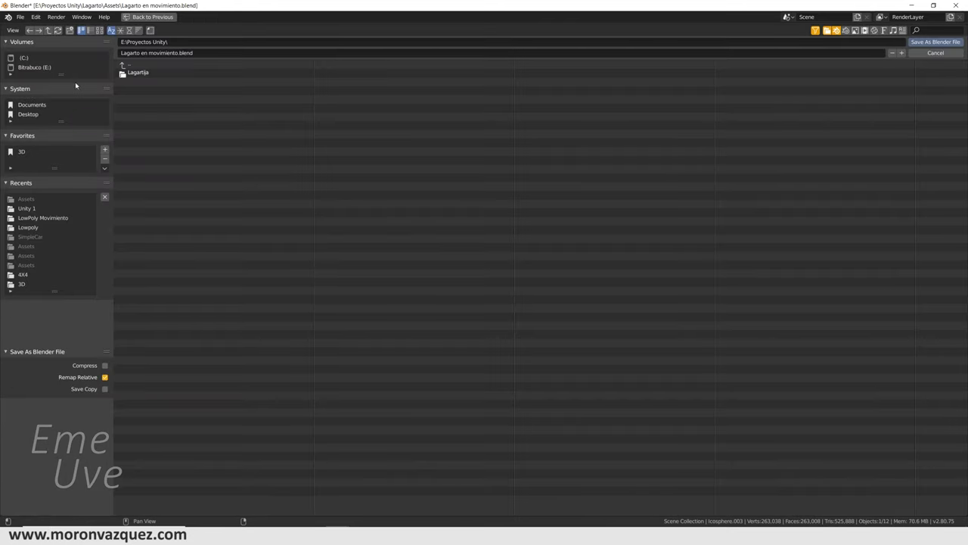
left_click(125, 73)
left_click(125, 73)
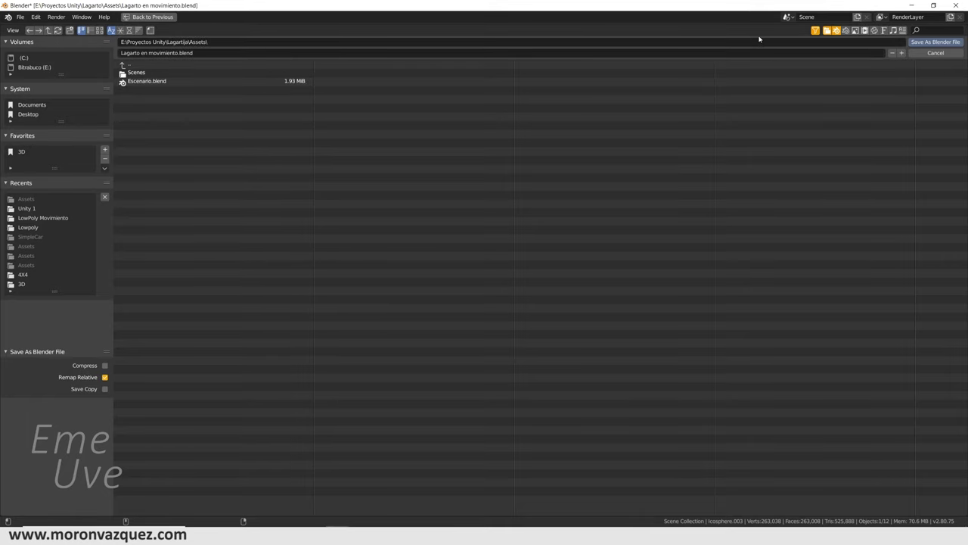
left_click(936, 42)
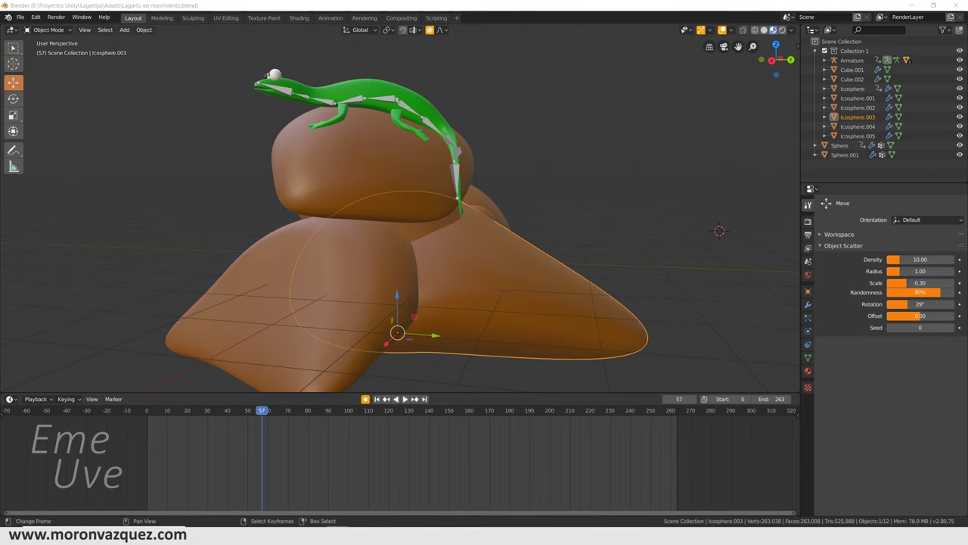
left_click(417, 491)
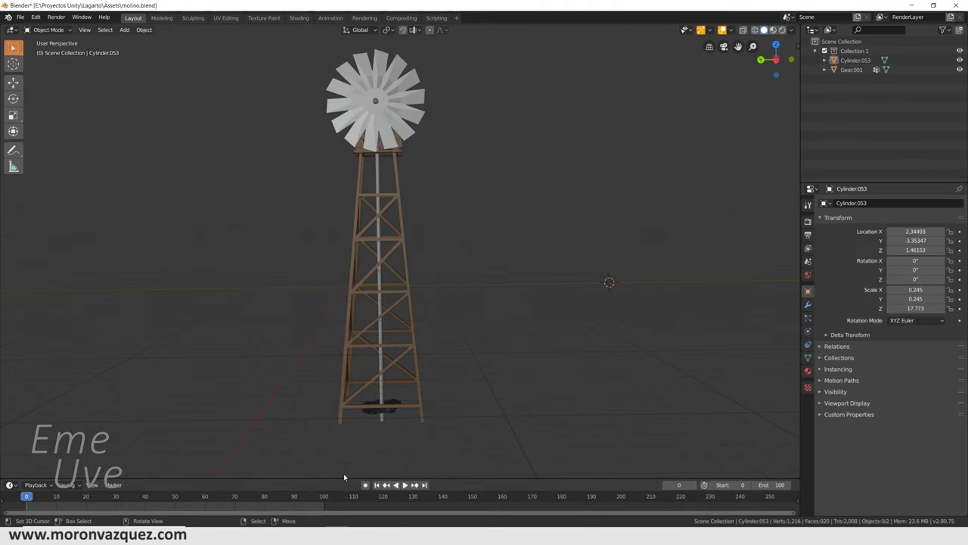
Enlarge the timeline, play the windmill animation, and orbit to face the windmill head-on.
left_click_drag(302, 479, 226, 351)
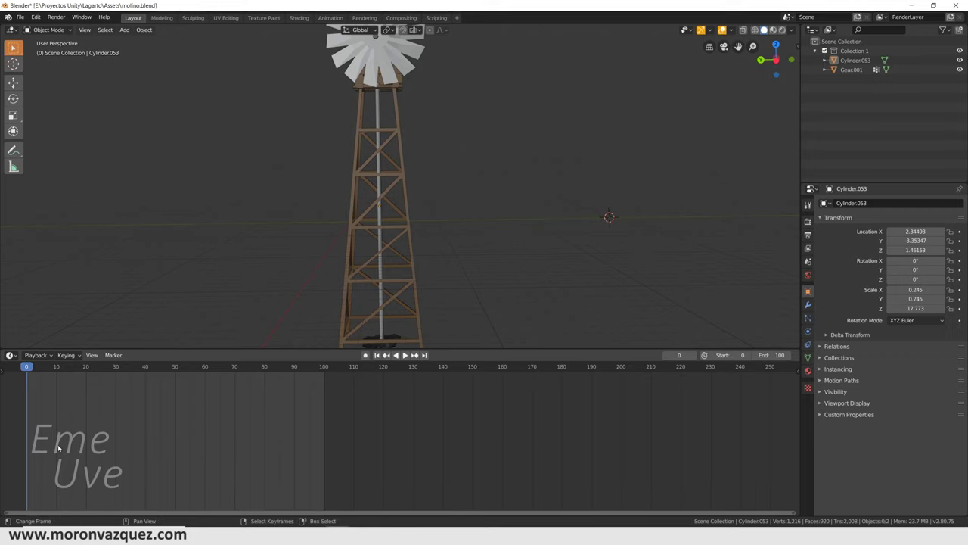
middle_click_drag(57, 448, 255, 421)
key("space")
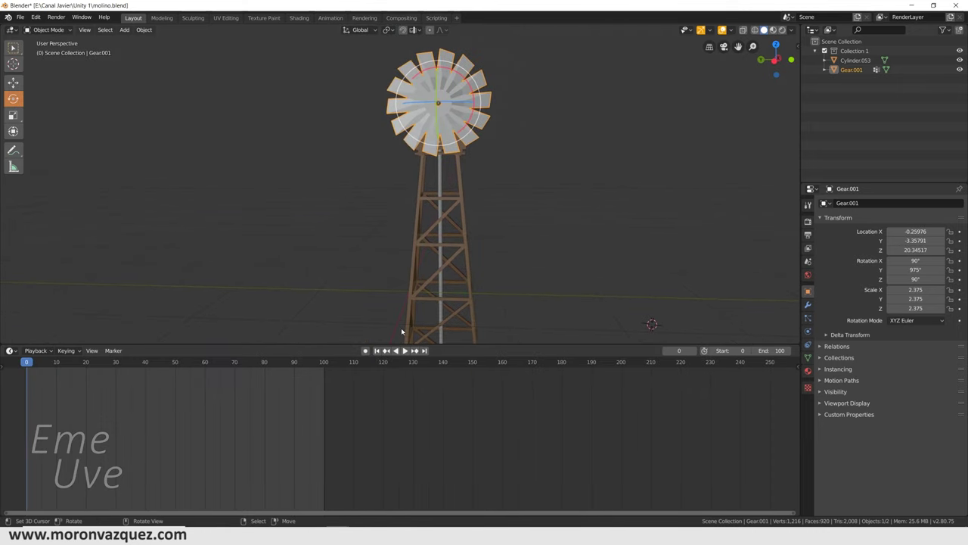
middle_click_drag(398, 258, 409, 260)
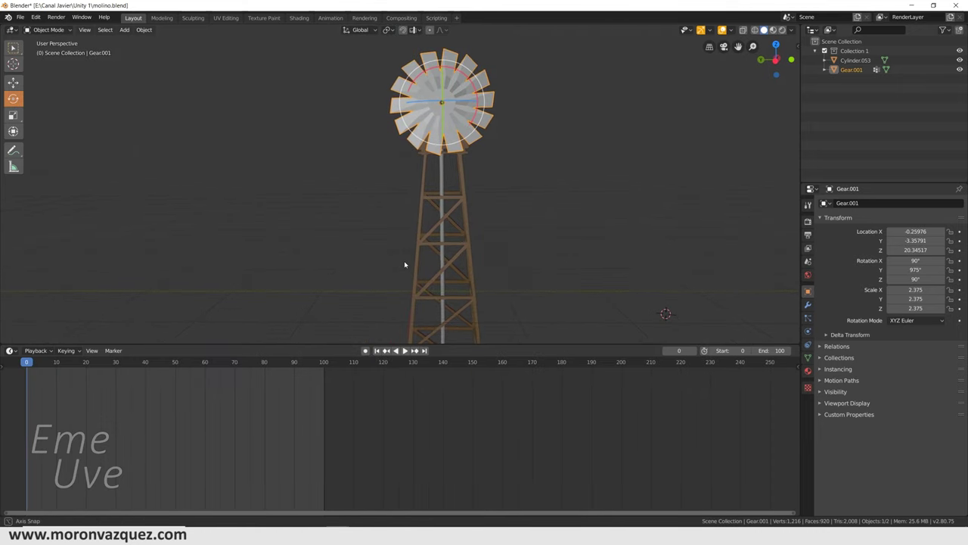
mouse_move(460, 217)
middle_mouse_down()
mouse_move(443, 212)
mouse_move(427, 223)
mouse_move(441, 196)
mouse_move(458, 198)
middle_mouse_up()
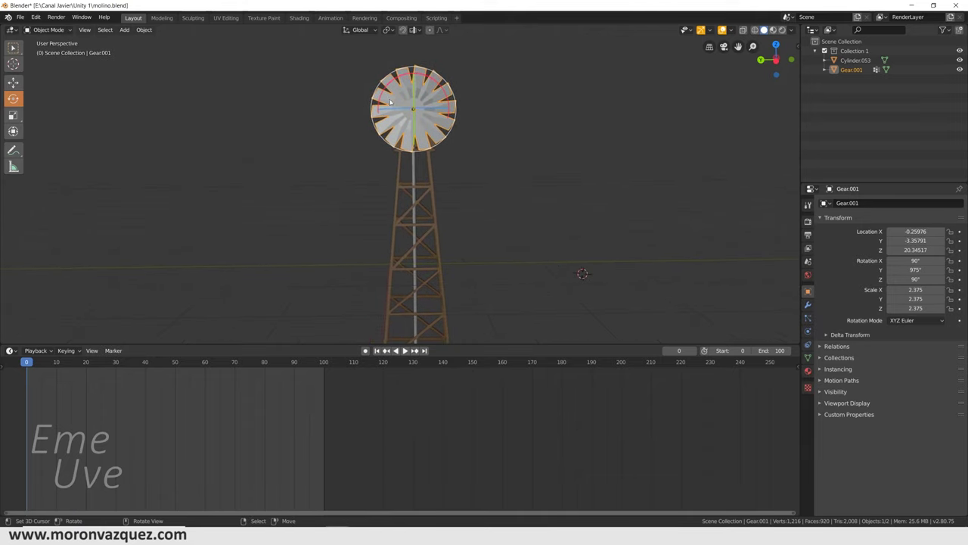
Rotate the gear wheel around its axis, leaving it at 90.3°.
left_click_drag(398, 81, 373, 85)
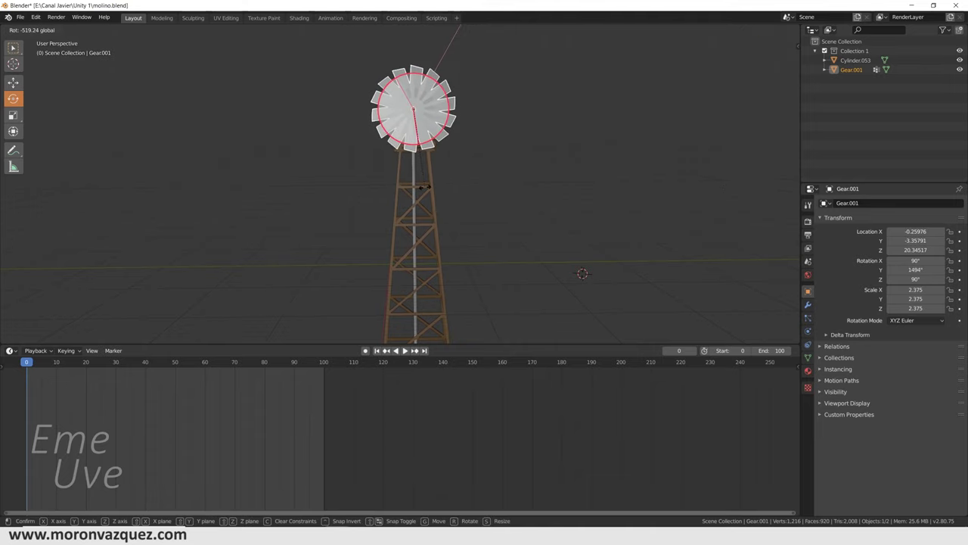
left_click_drag(373, 85, 441, 181)
mouse_move(386, 110)
left_mouse_down()
mouse_move(419, 195)
mouse_move(269, 156)
left_mouse_up()
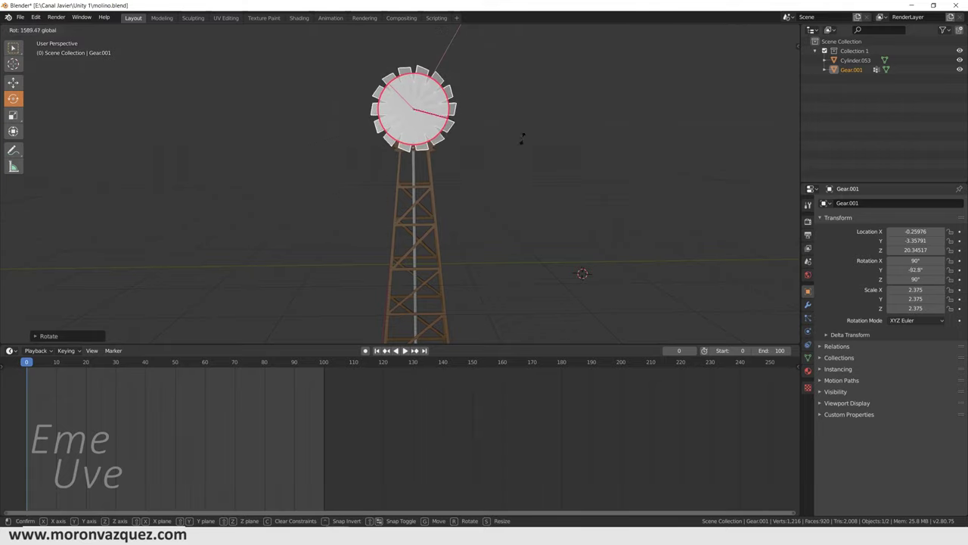
left_click_drag(270, 157, 323, 76)
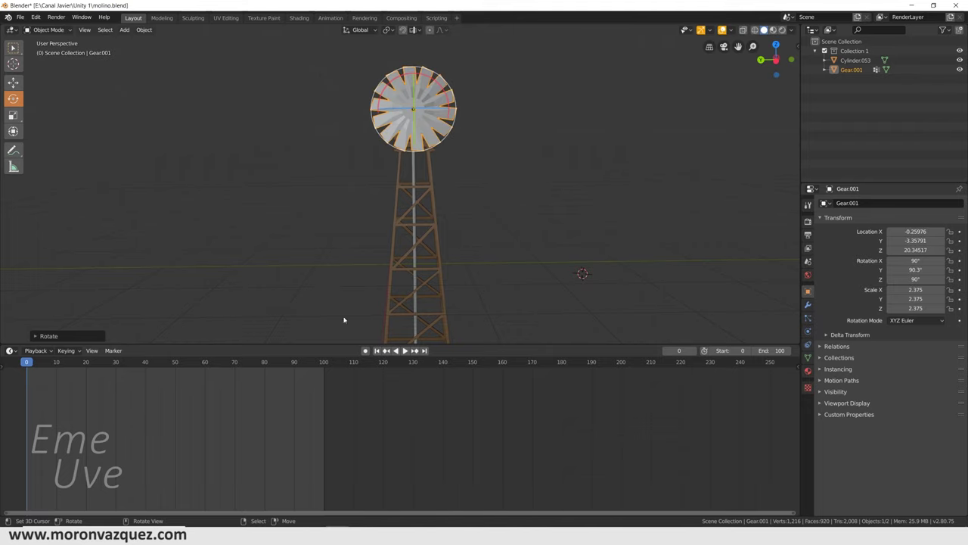
Turn on Auto Keying, set the gear's Y rotation to 0, then undo the keyed change.
left_click(365, 350)
left_click_drag(387, 90, 384, 95)
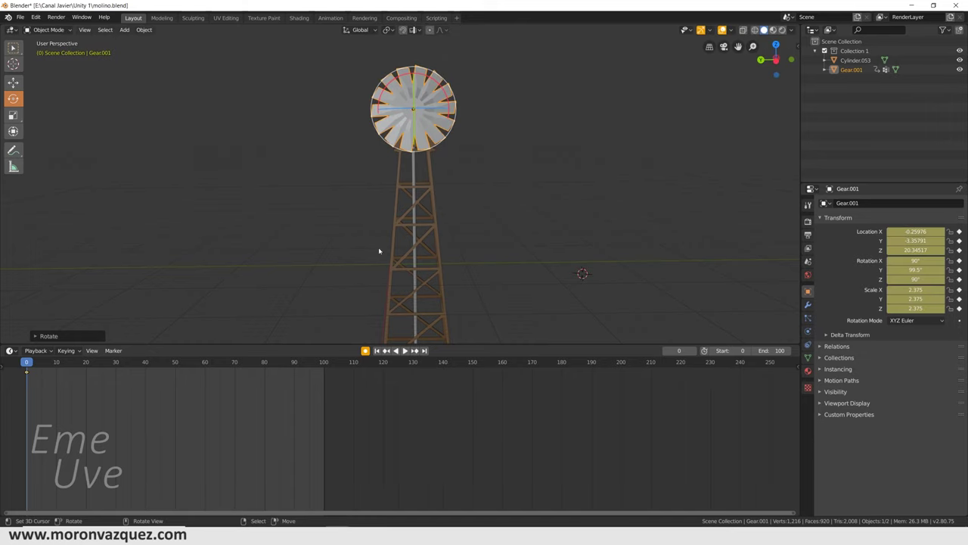
left_click(901, 270)
type("0")
key("Return")
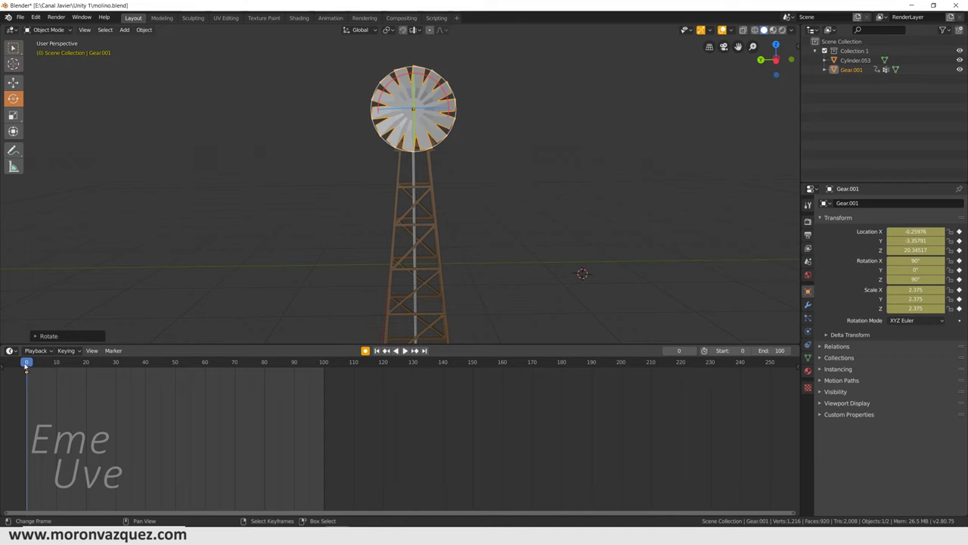
key("ctrl+z")
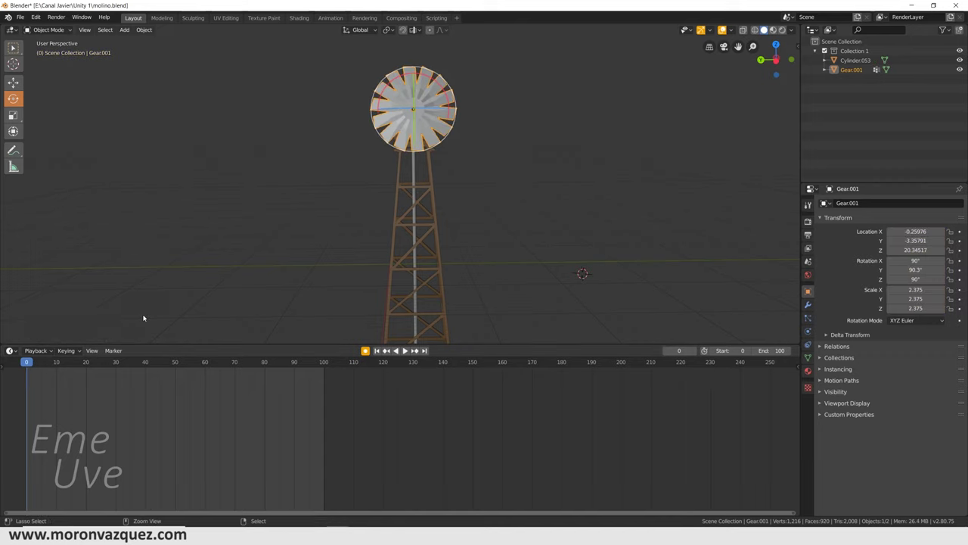
left_click(35, 16)
left_click(99, 142)
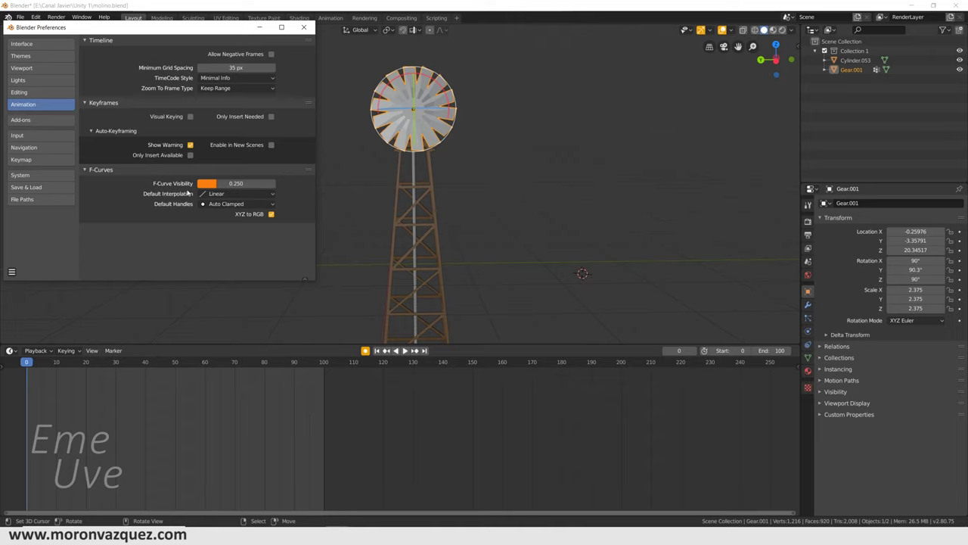
left_click(215, 194)
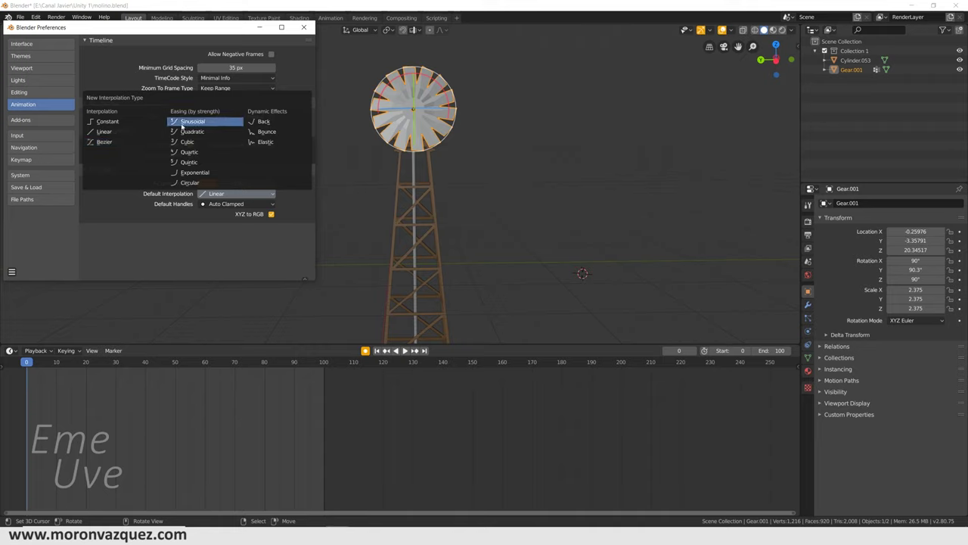
left_click(219, 88)
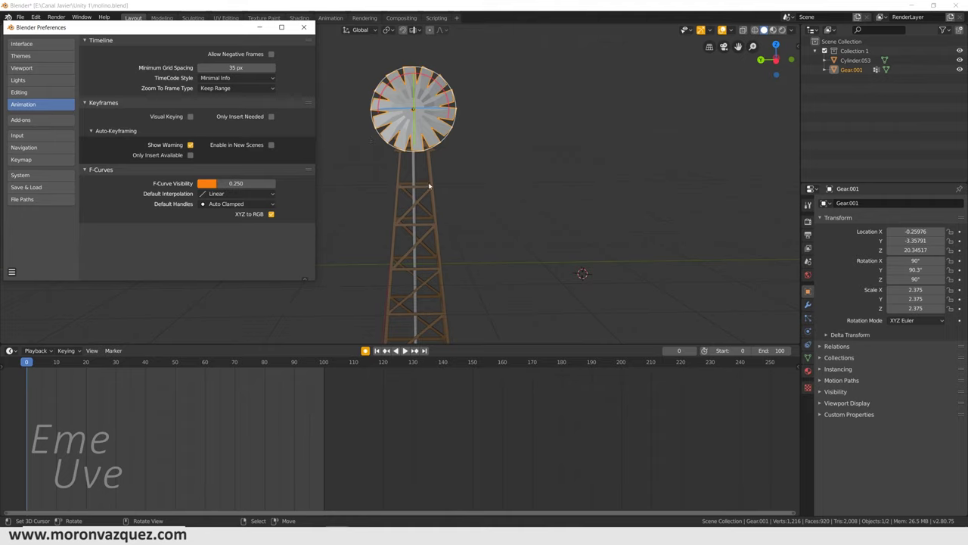
left_click(206, 196)
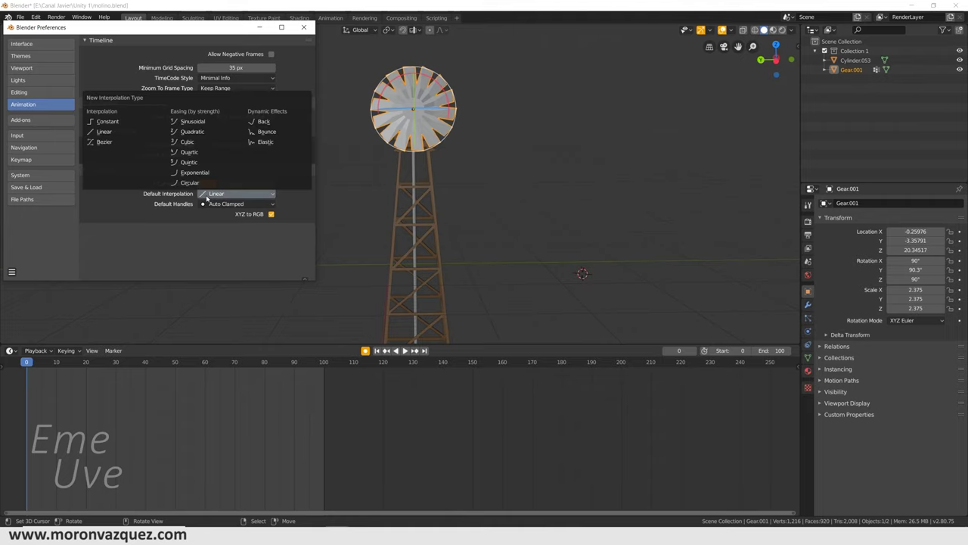
left_click(303, 28)
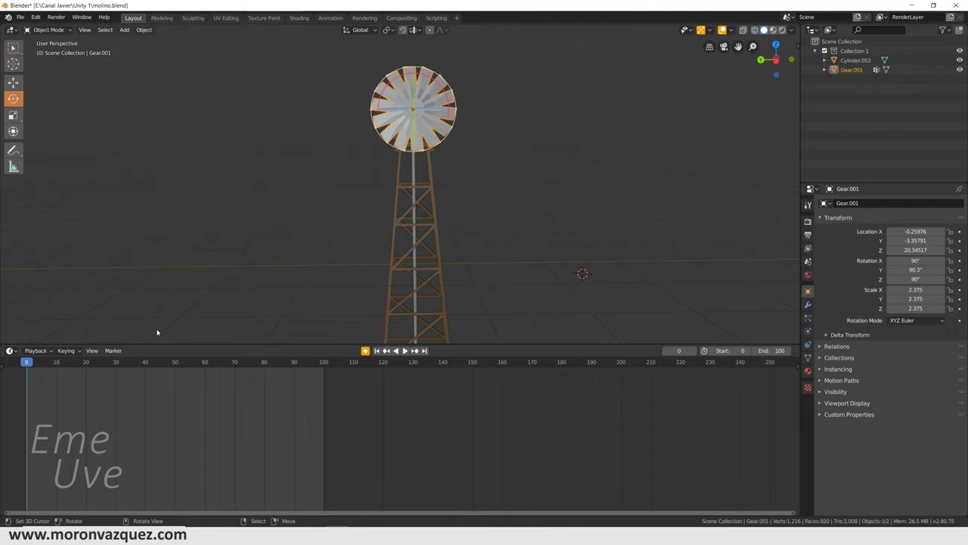
Key Gear.001's Y rotation at 0° on frame 0, then move to frame 101.
left_click(915, 270)
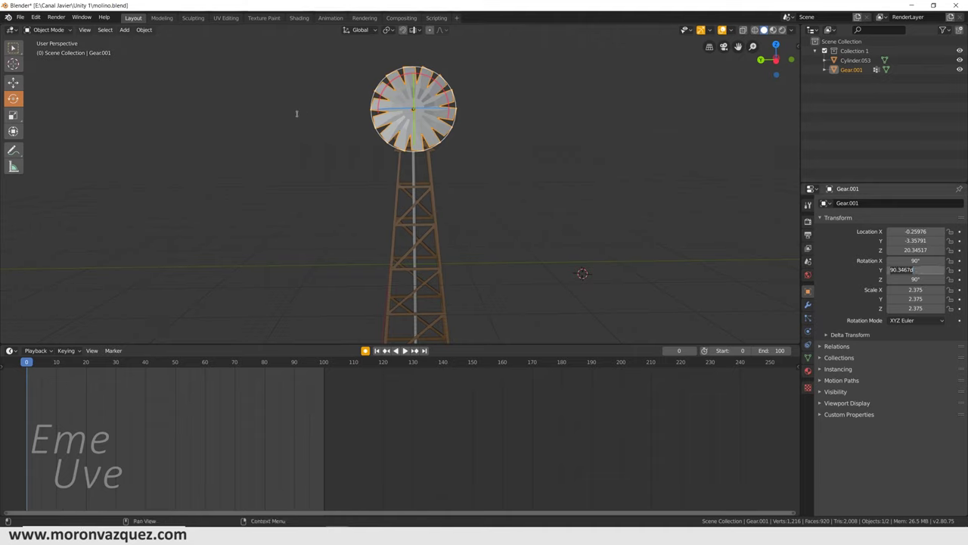
key("Return")
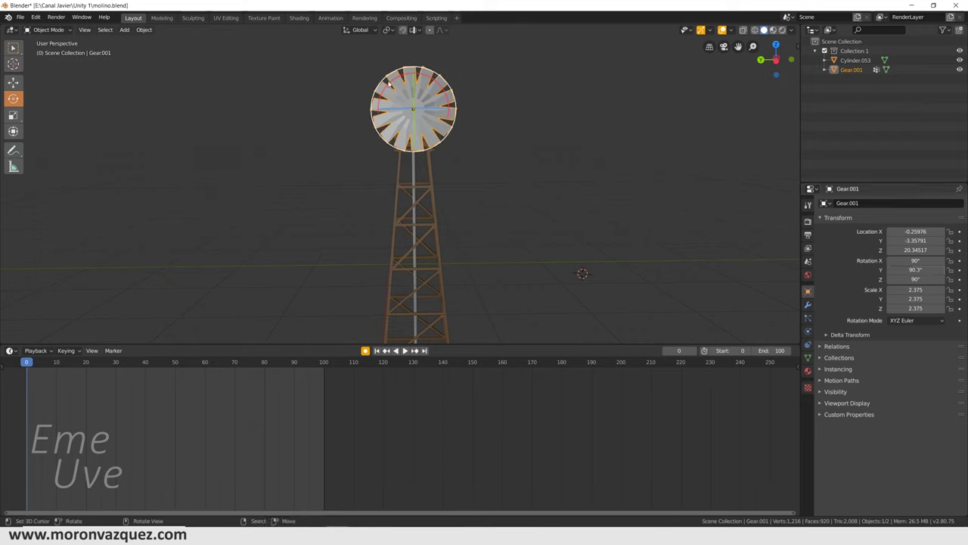
left_click(919, 270)
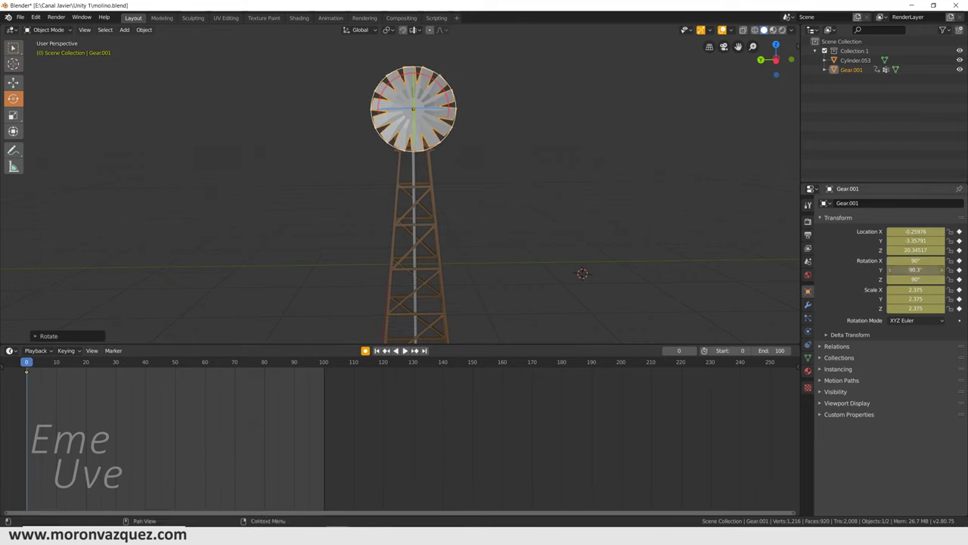
type("0")
key("Return")
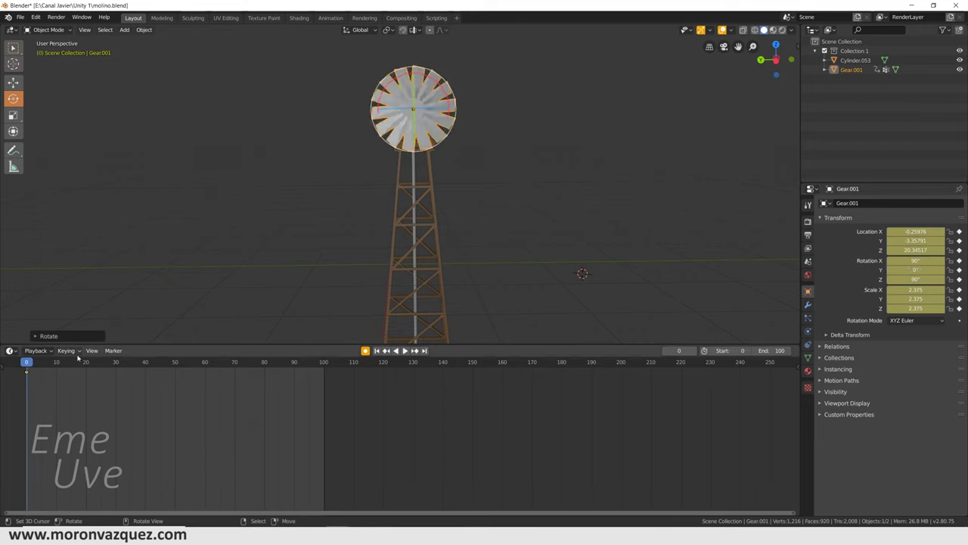
key("space")
left_click_drag(307, 379, 326, 377)
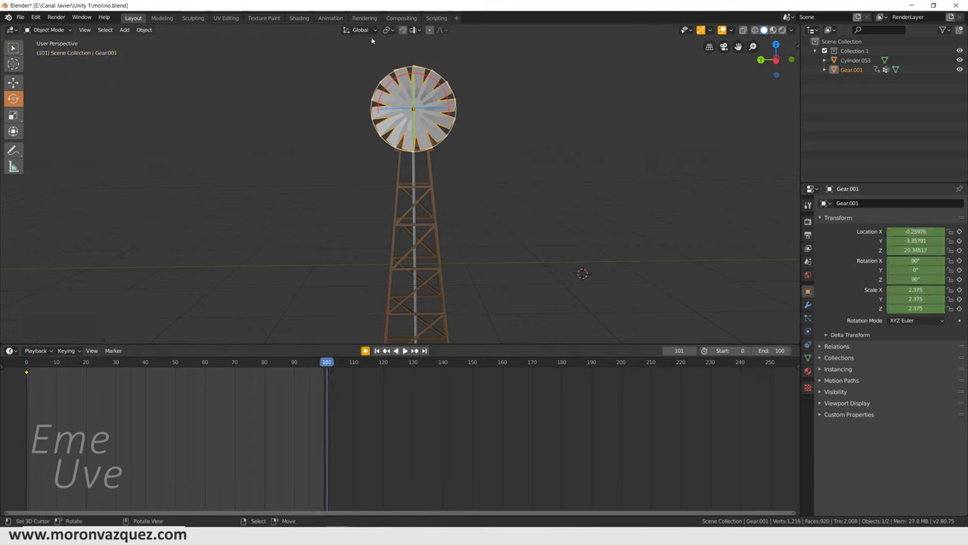
Set Gear.001's Y rotation to 360° and insert a keyframe at frame 101.
left_click(908, 270)
type("36")
key("Return")
key("i")
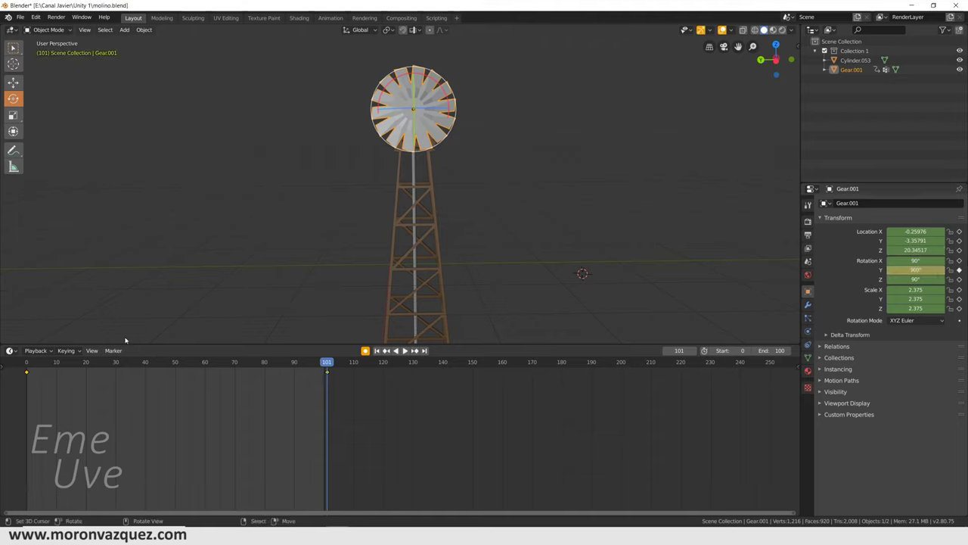
Jump to the start and play the spinning gear animation, orbiting, then stop.
key("shift+Left")
key("space")
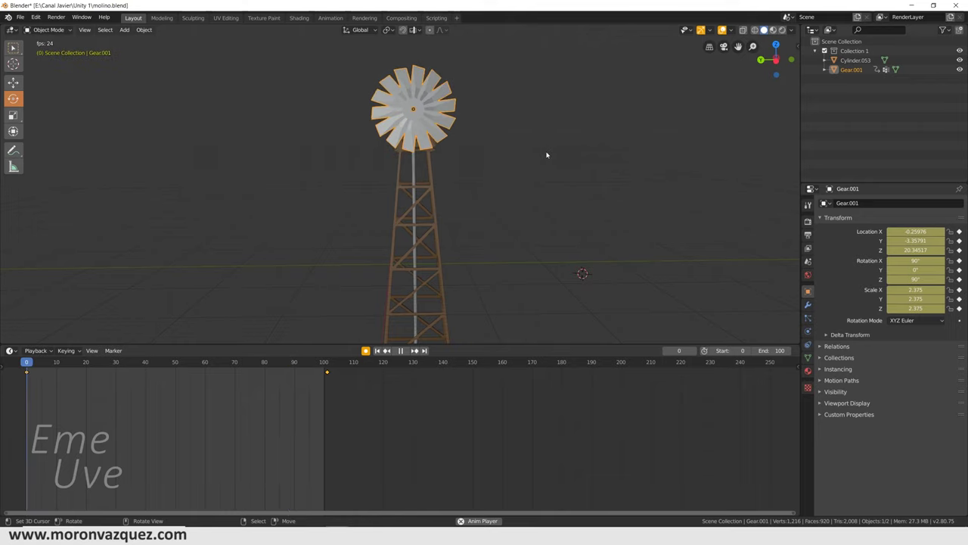
mouse_move(512, 275)
middle_mouse_down()
mouse_move(422, 277)
mouse_move(514, 273)
middle_mouse_up()
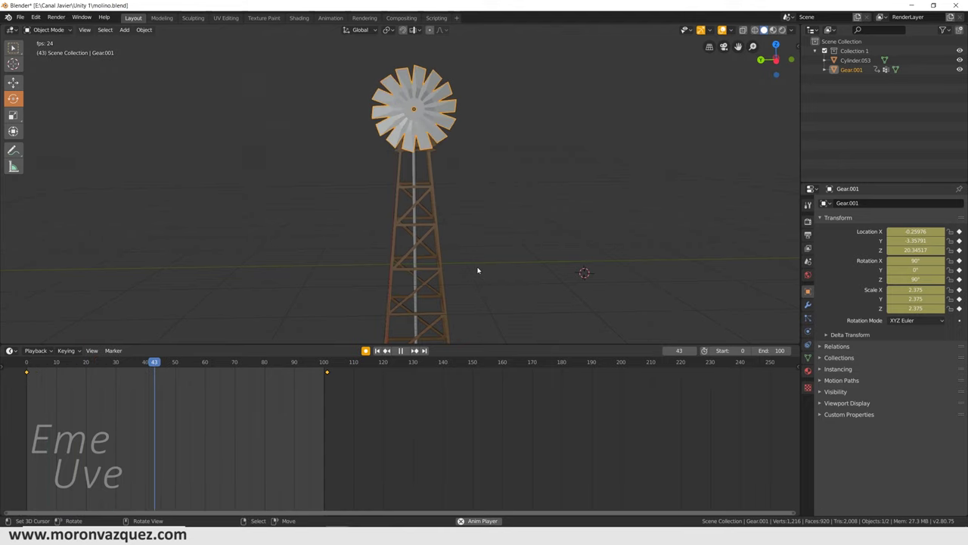
key("space")
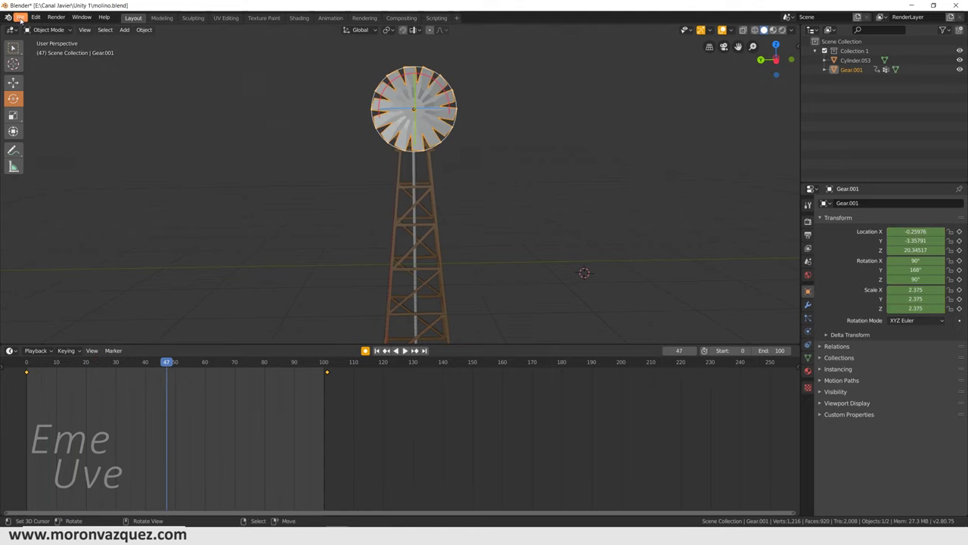
Save the windmill as molino.blend in E:\Proyectos Unity\Lagartija\Assets.
left_click(21, 17)
left_click(36, 88)
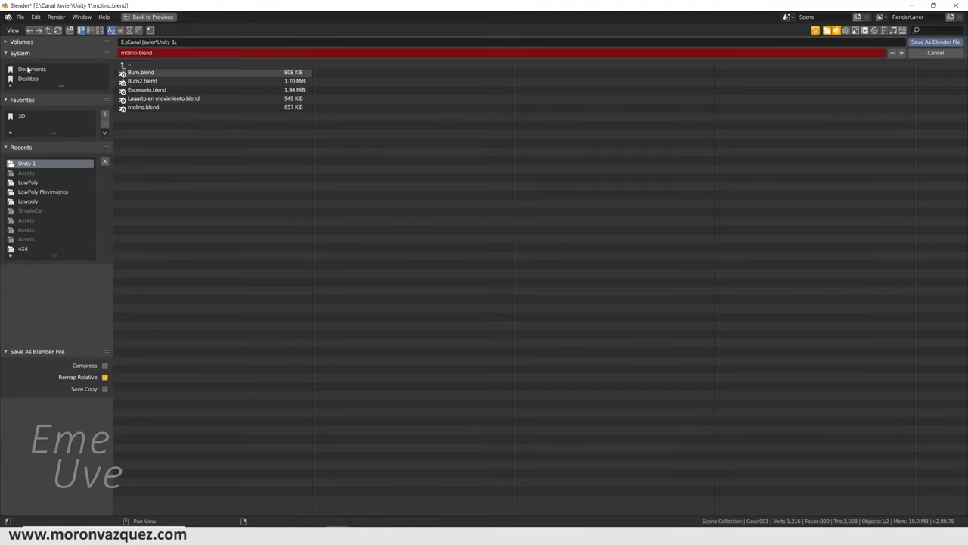
left_click(30, 69)
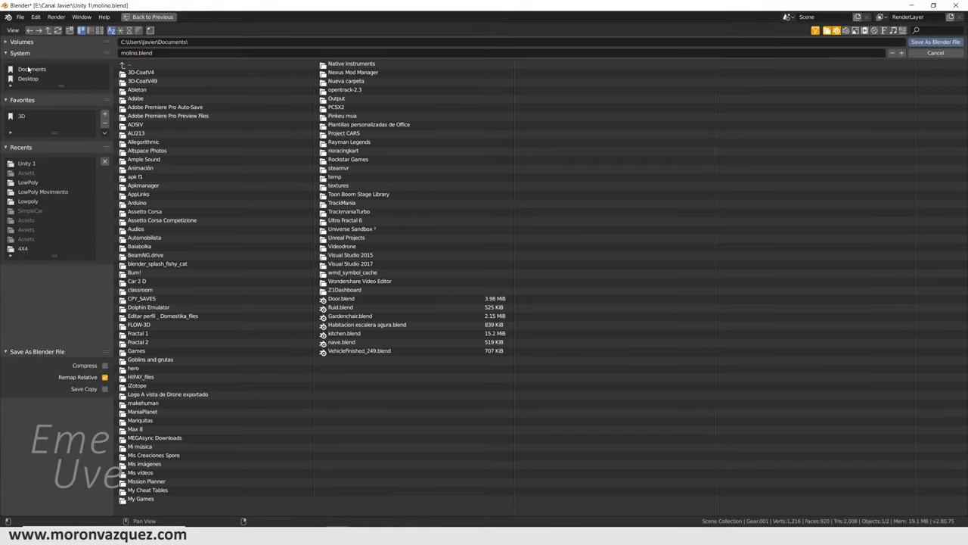
left_click(21, 42)
left_click(35, 67)
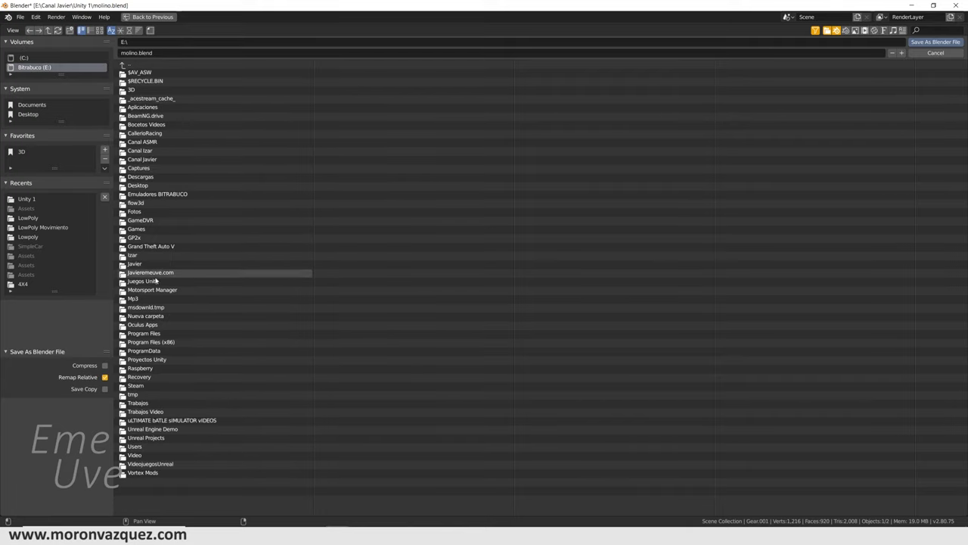
left_click(148, 359)
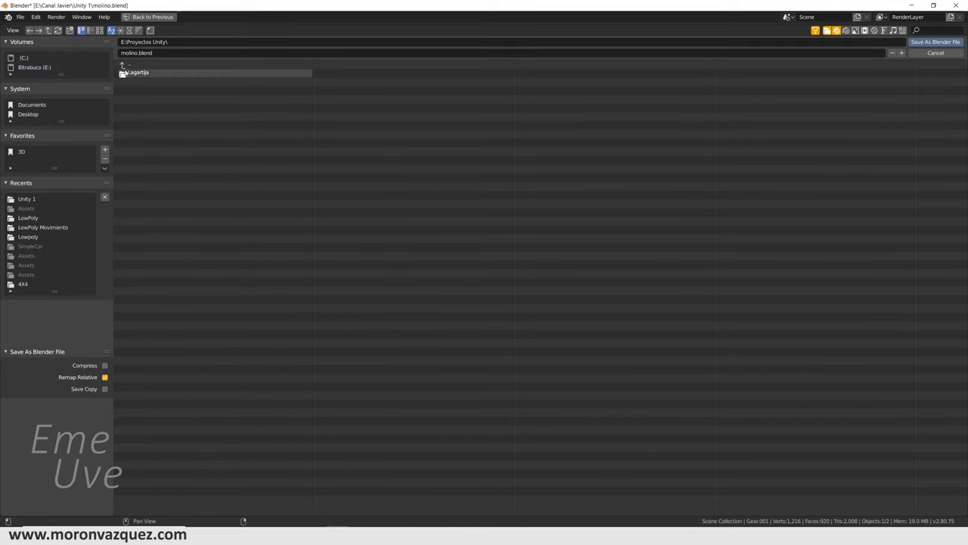
left_click(124, 73)
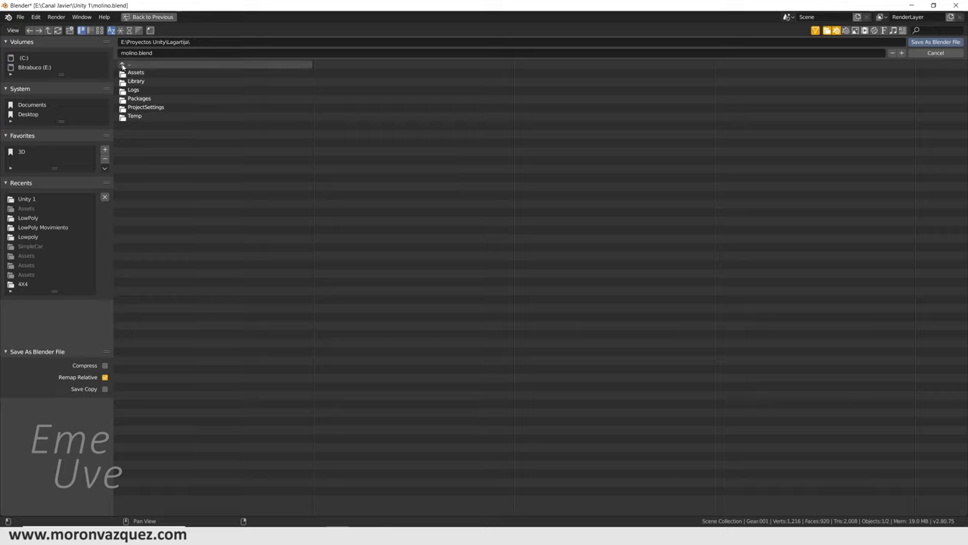
left_click(124, 74)
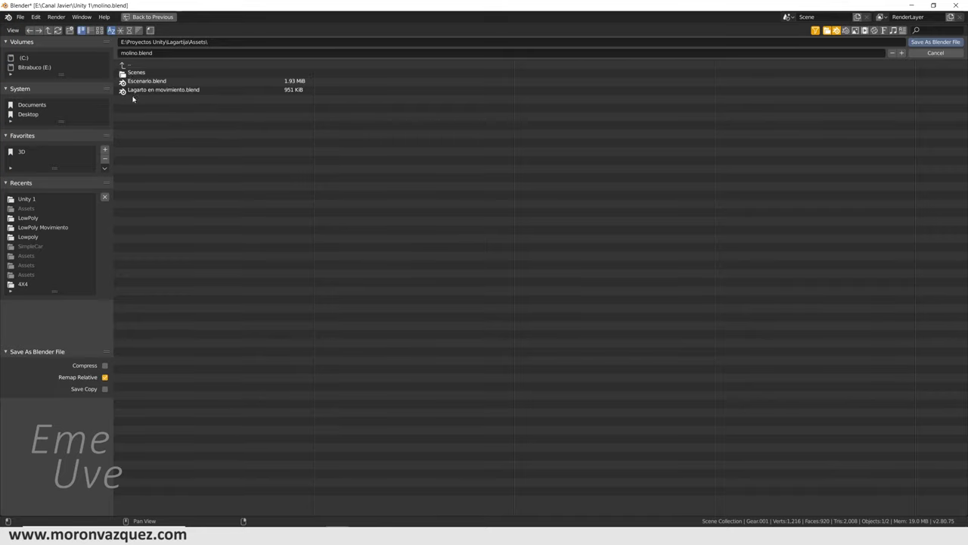
left_click(937, 42)
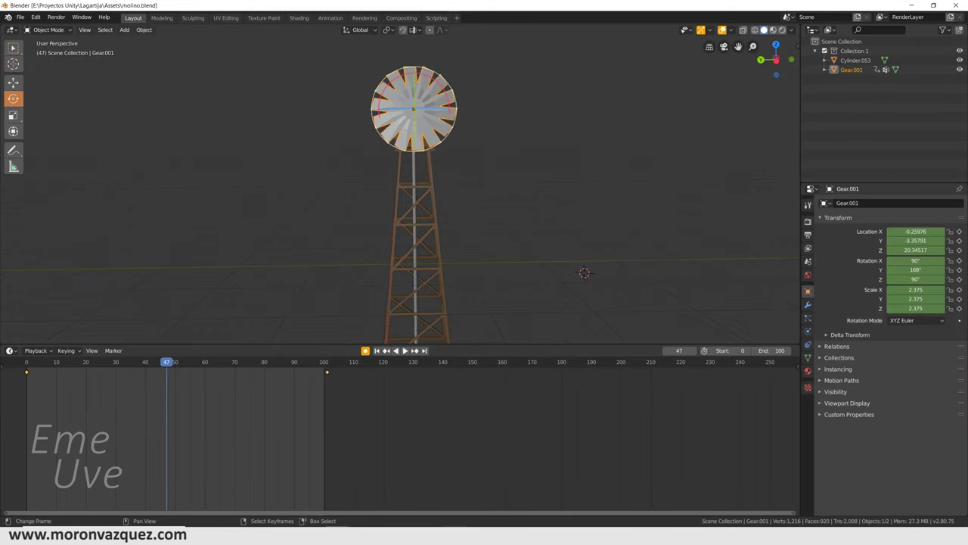
key("alt+Tab")
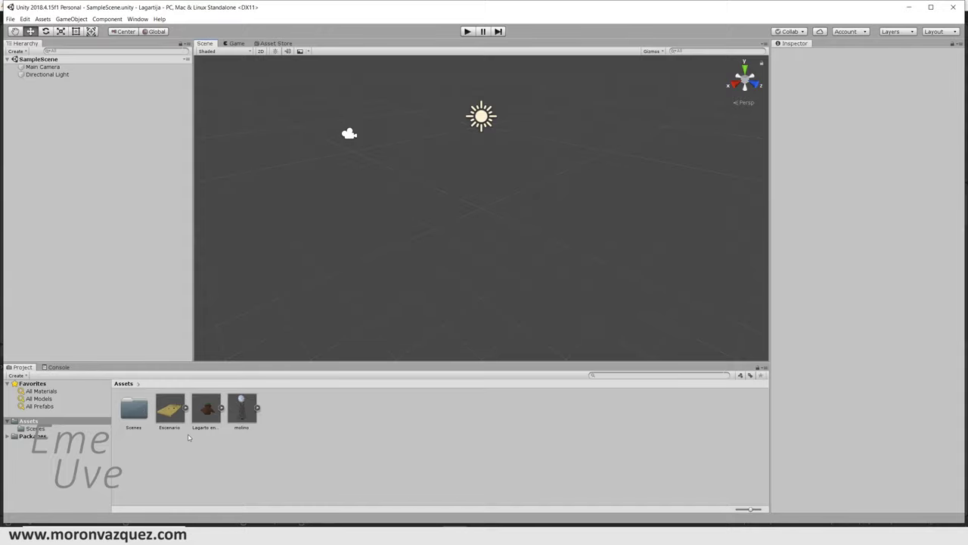
Drag the Escenario desert terrain from the Project panel into SampleScene, then return to Blender.
left_click_drag(168, 412, 435, 186)
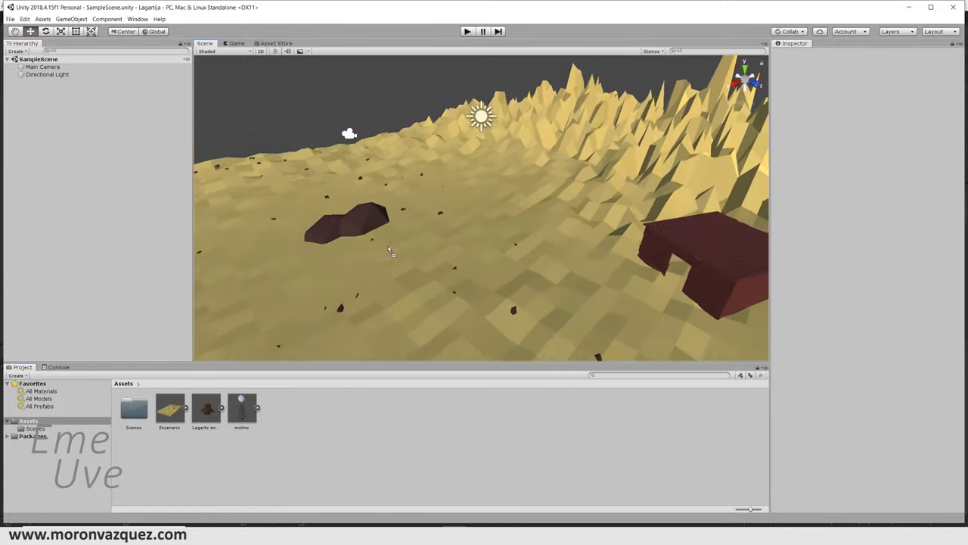
mouse_move(433, 181)
left_mouse_down()
mouse_move(490, 204)
mouse_move(435, 208)
mouse_move(527, 205)
mouse_move(511, 156)
mouse_move(514, 177)
mouse_move(522, 167)
mouse_move(508, 200)
mouse_move(569, 151)
mouse_move(576, 179)
left_mouse_up()
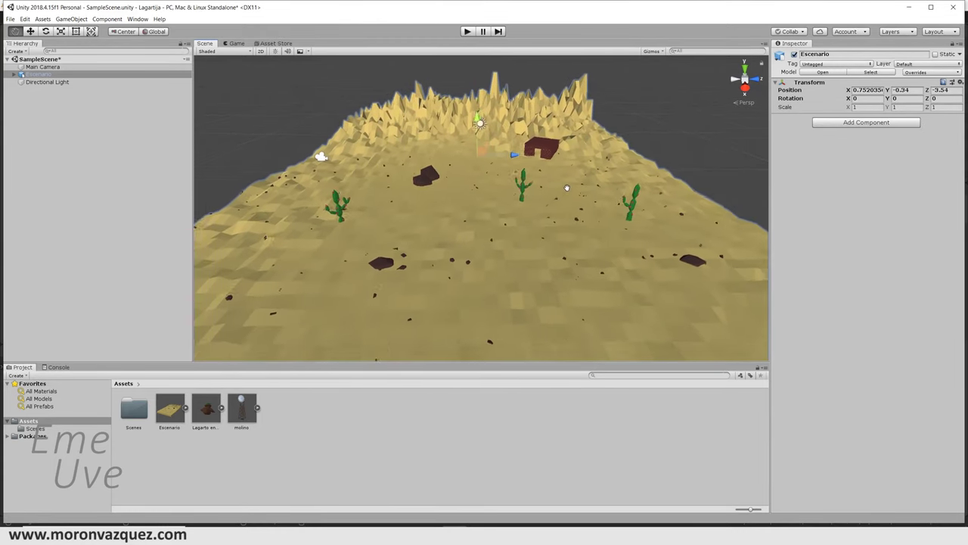
scroll(516, 201, "up", 3)
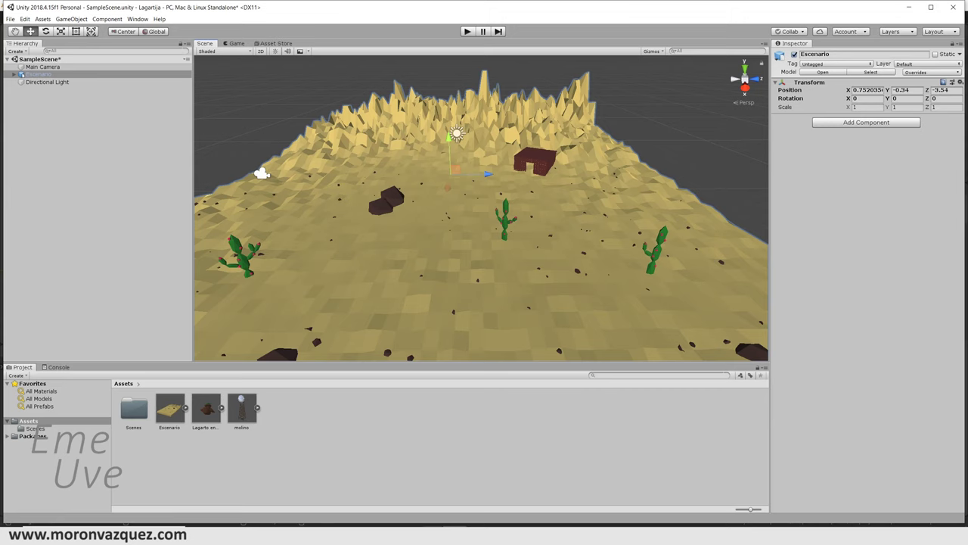
left_click(332, 501)
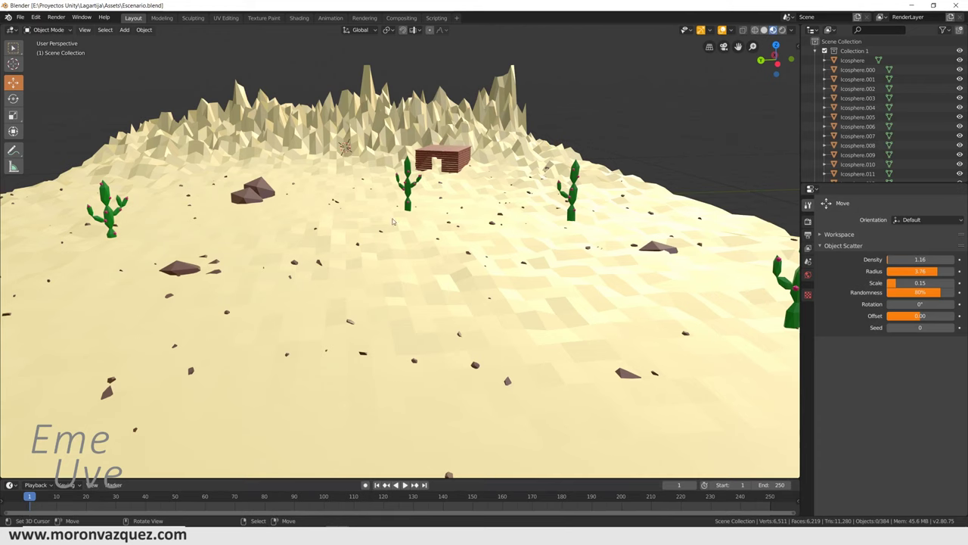
Nudge one desert rock along the Y axis and save Escenario.blend.
left_click(256, 208)
key("g")
key("y")
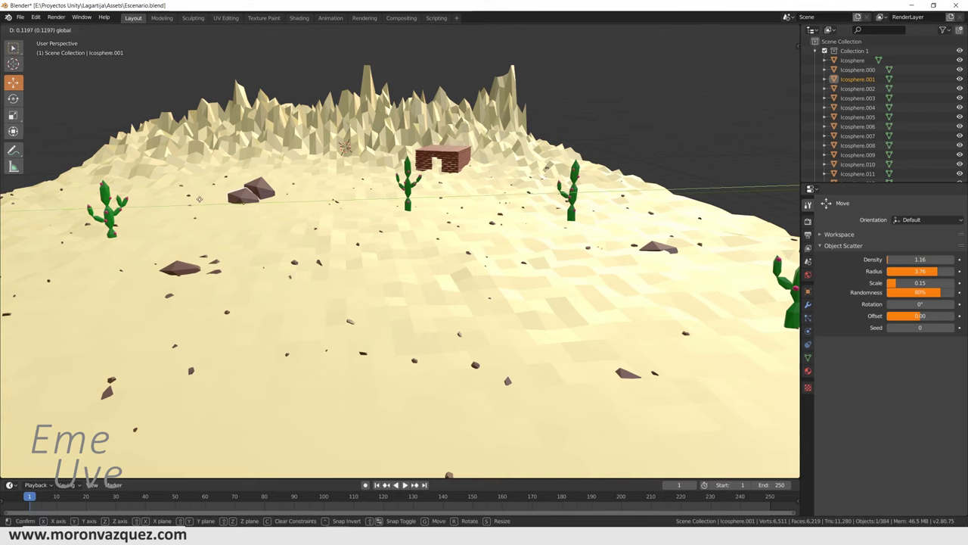
left_click(199, 199)
left_click(19, 17)
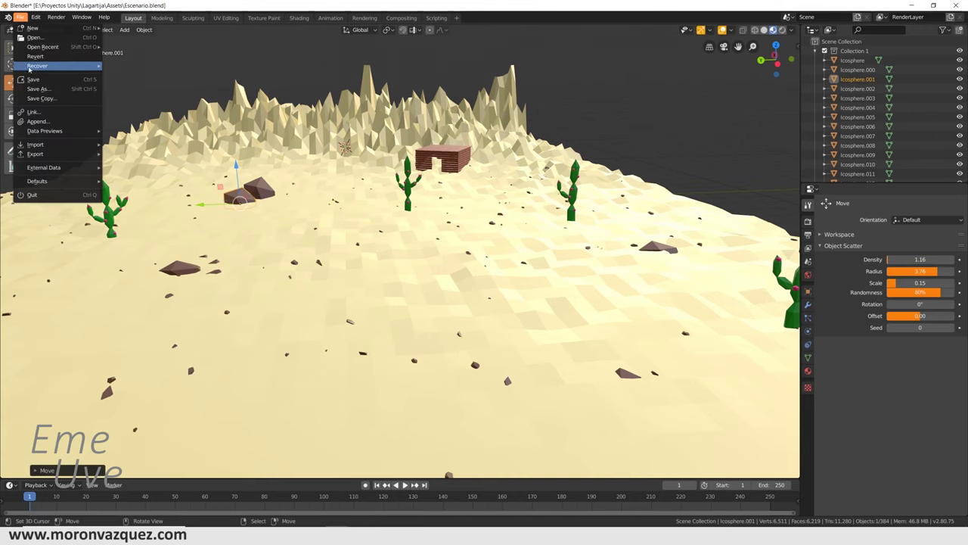
left_click(34, 80)
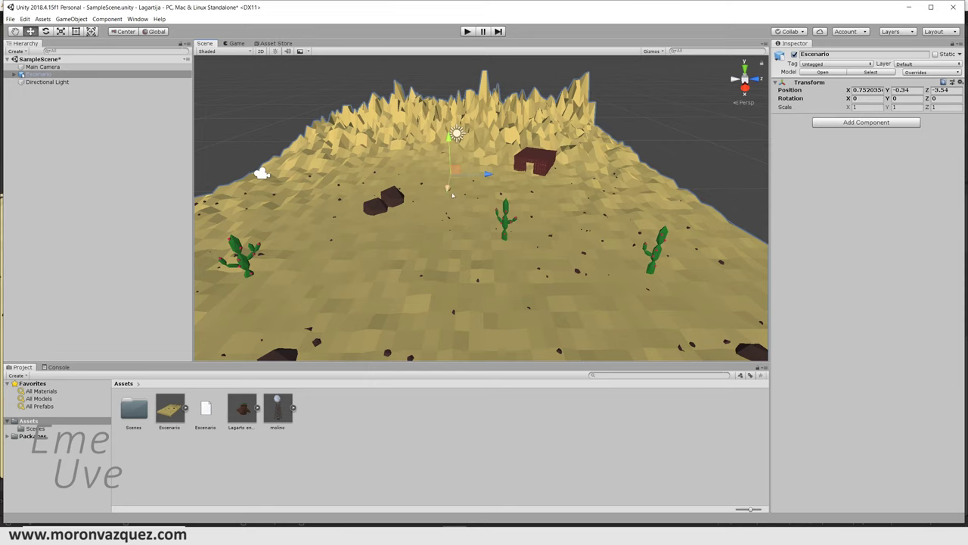
Place the Lagarto en movimiento model in the scene and rotate it to face the right way.
mouse_move(414, 263)
left_mouse_down("alt")
mouse_move(437, 267)
mouse_move(463, 255)
left_mouse_up("alt")
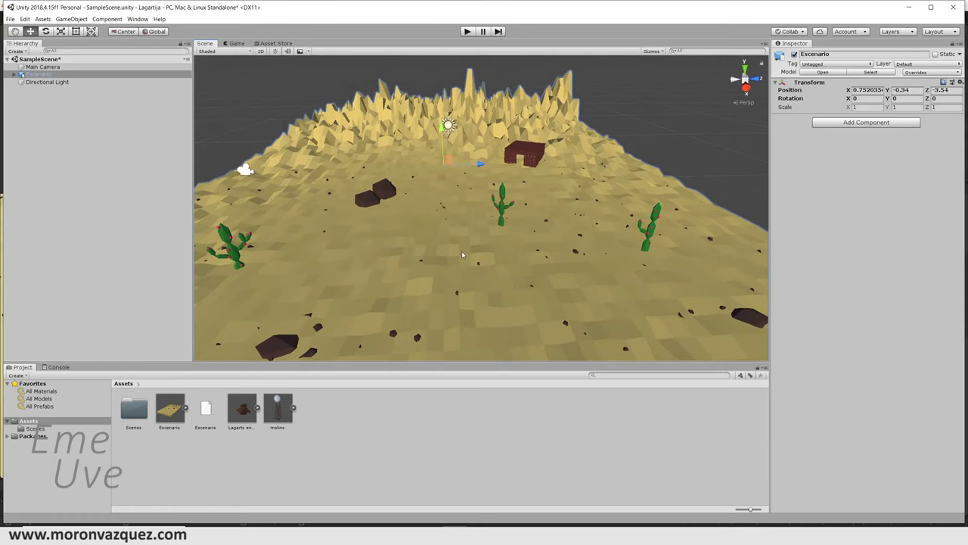
scroll(463, 255, "down", 3)
scroll(454, 258, "down", 2)
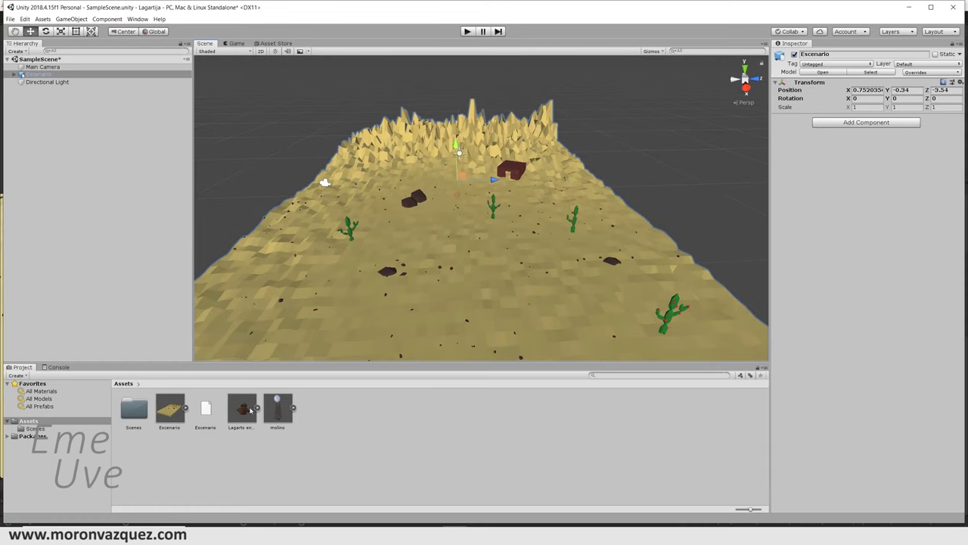
mouse_move(239, 411)
left_mouse_down()
mouse_move(448, 153)
mouse_move(464, 292)
mouse_move(465, 237)
left_mouse_up()
scroll(464, 239, "up", 2)
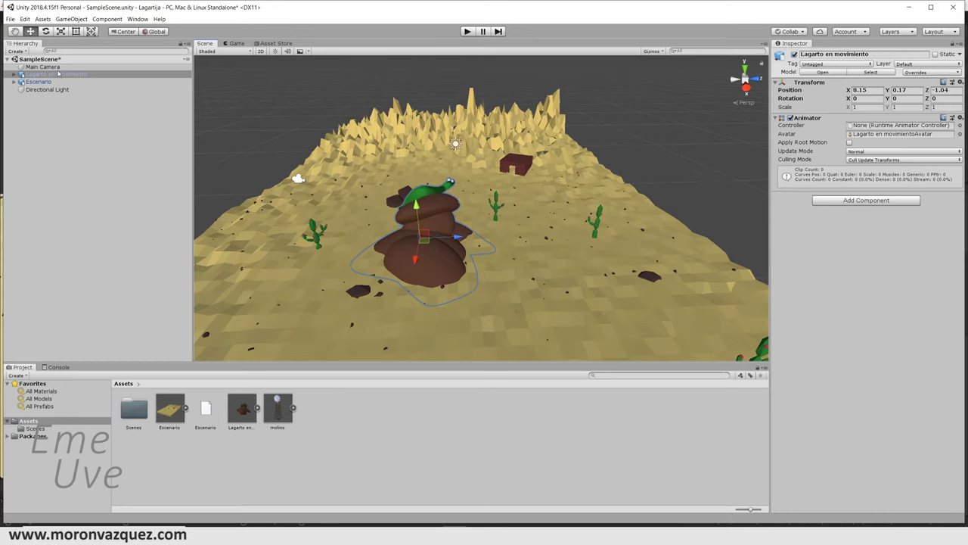
left_click(49, 32)
mouse_move(435, 254)
left_mouse_down()
mouse_move(298, 154)
mouse_move(221, 318)
left_mouse_up()
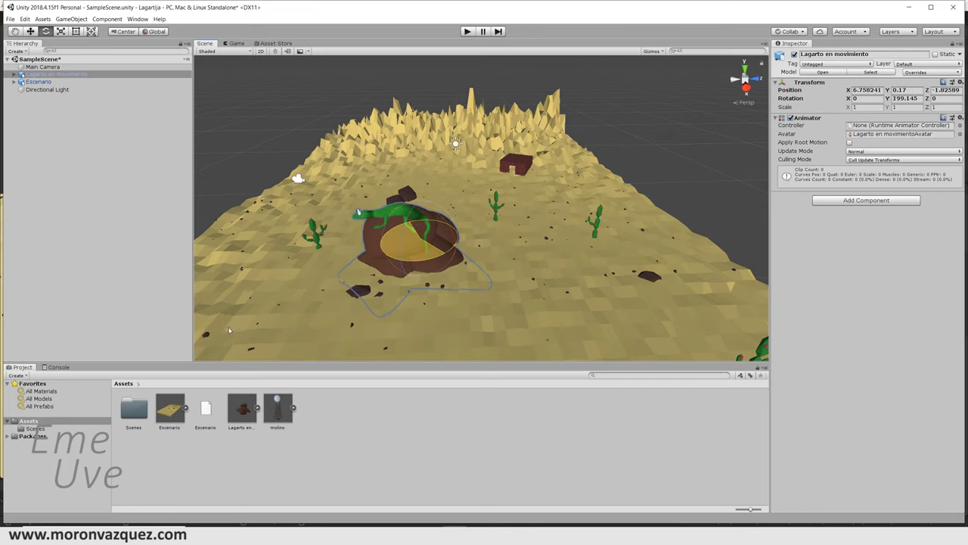
left_click_drag(221, 317, 240, 328)
Scale the lizard model down to about 0.27 and lower it onto the terrain.
left_click(32, 32)
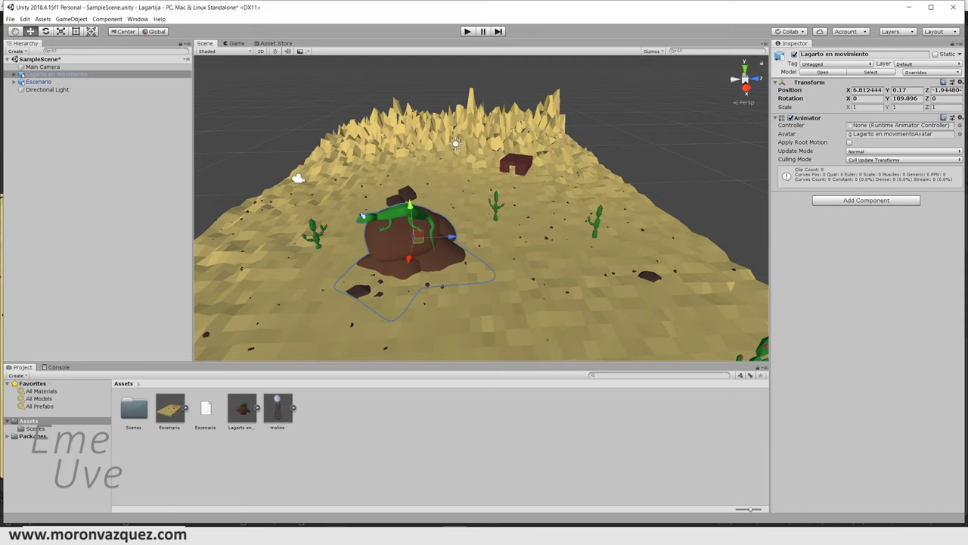
mouse_move(459, 536)
left_click(234, 491)
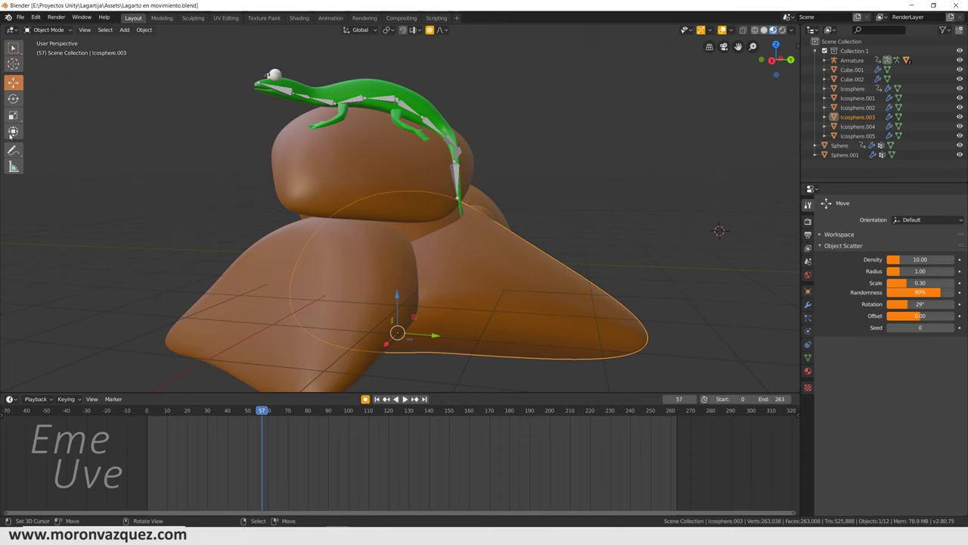
key("alt+Tab")
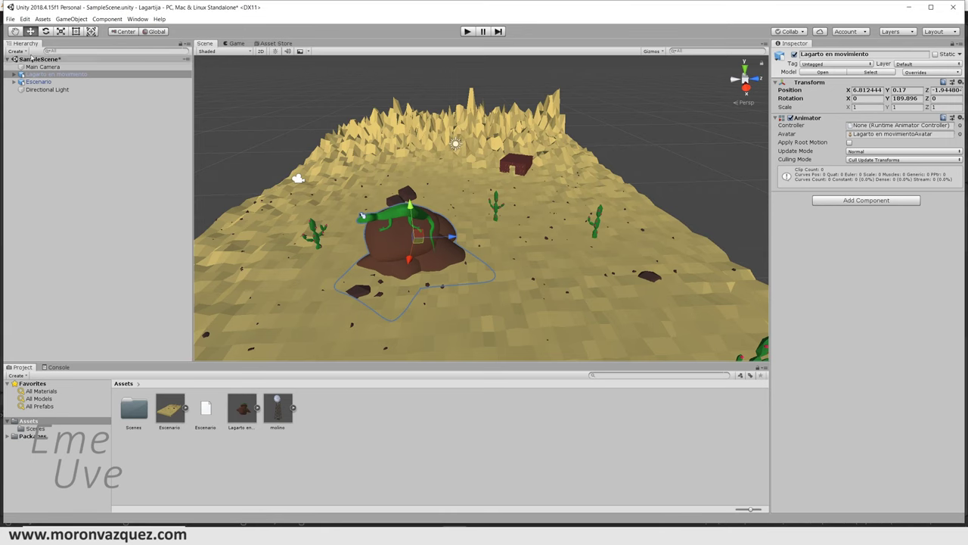
left_click(61, 32)
right_click_drag(426, 255, 422, 209)
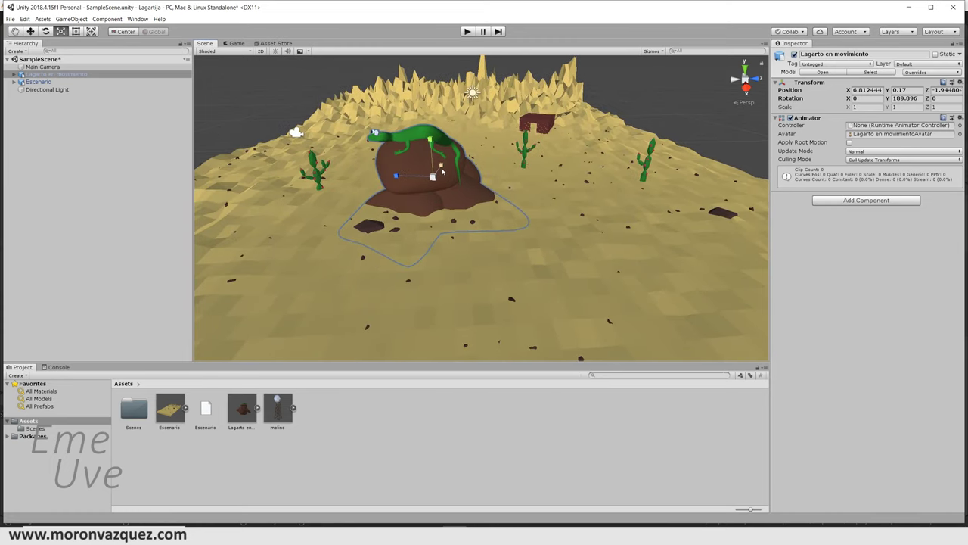
left_click_drag(433, 179, 436, 211)
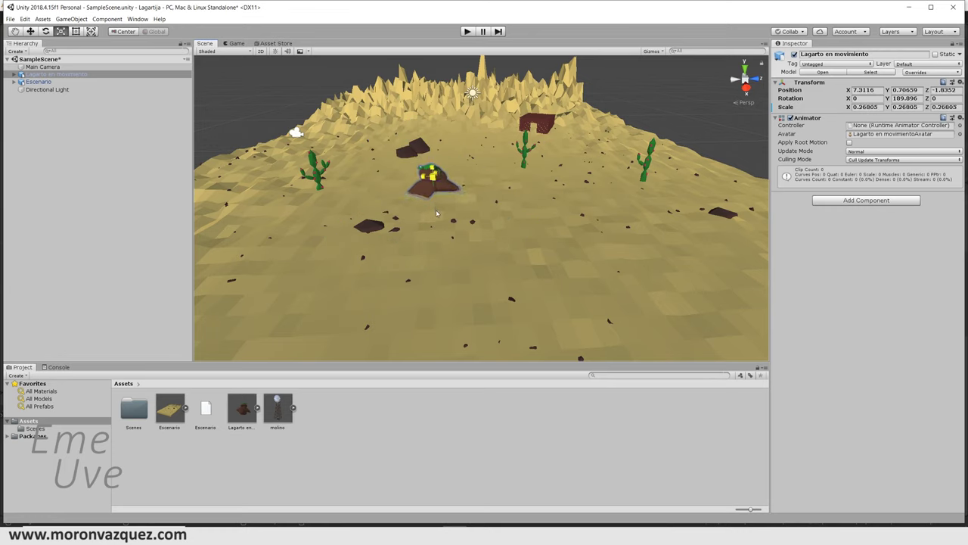
left_click_drag(435, 211, 438, 216)
left_click(31, 31)
mouse_move(443, 135)
left_mouse_down()
mouse_move(438, 158)
mouse_move(471, 197)
mouse_move(450, 215)
left_mouse_up()
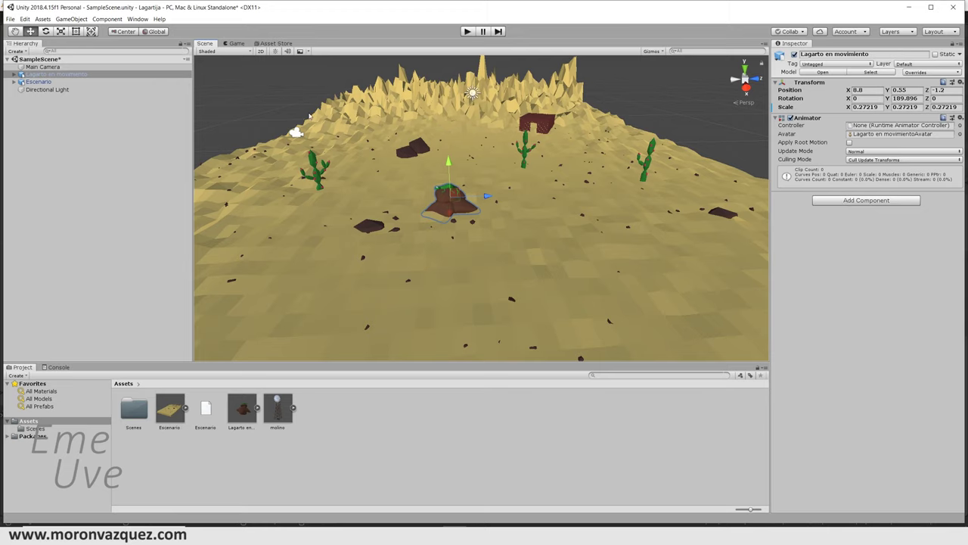
left_click(295, 133)
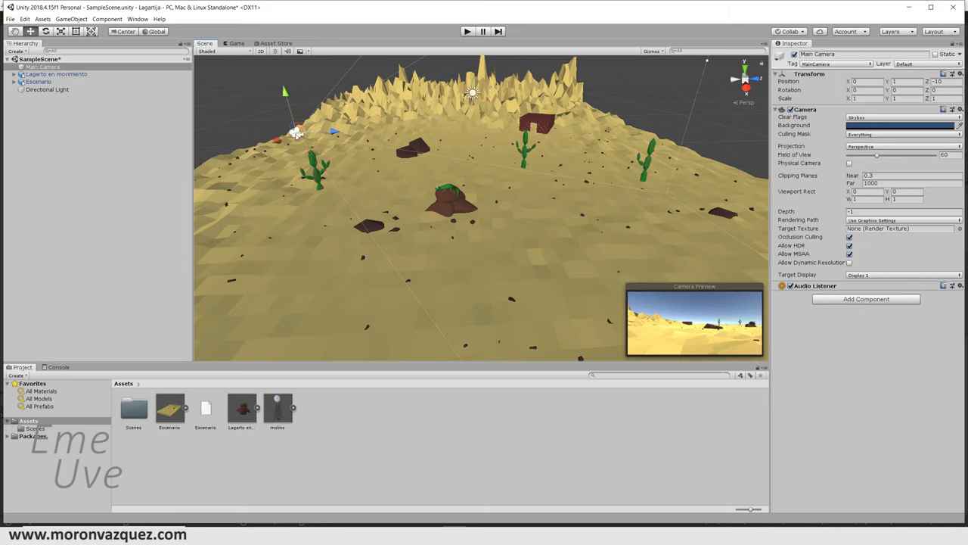
Move the Main Camera in front of the lizard's rock and turn it about -90° to face it.
mouse_move(278, 144)
left_mouse_down()
mouse_move(435, 220)
mouse_move(479, 212)
left_mouse_up()
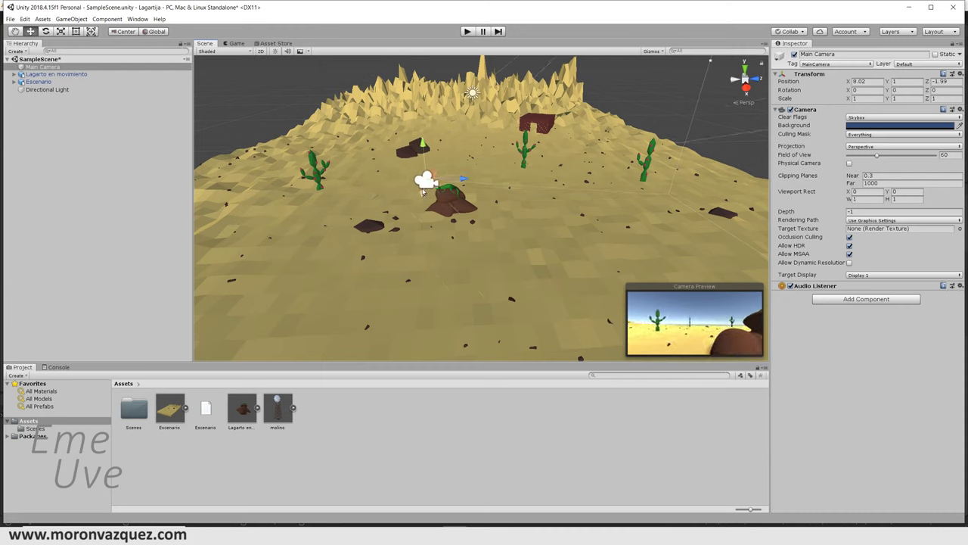
left_click_drag(422, 192, 408, 247)
left_click(47, 32)
left_click_drag(382, 254, 481, 242)
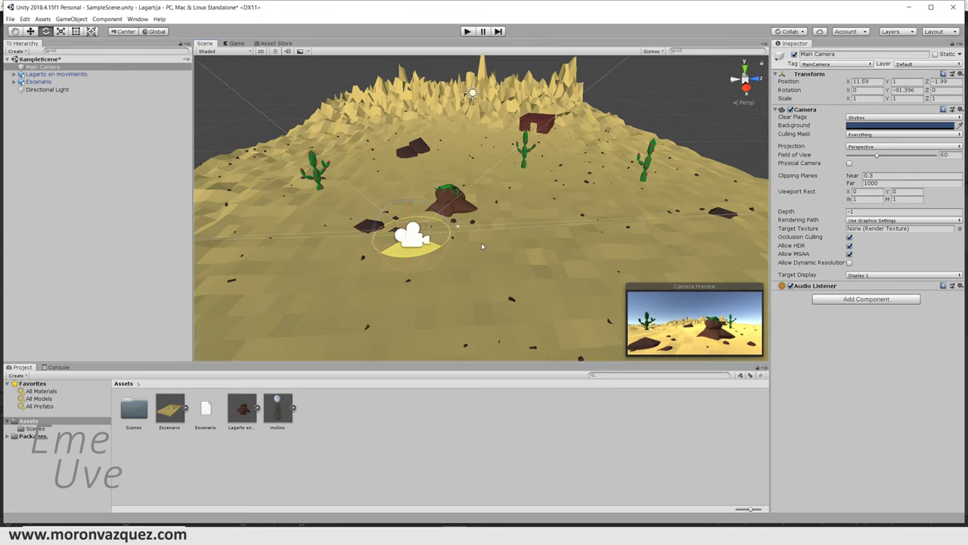
Fine-tune the camera position to 10.98, 1.35, -0.66, slightly higher and closer to the rock.
left_click(31, 32)
mouse_move(449, 238)
left_mouse_down()
mouse_move(505, 239)
mouse_move(468, 235)
left_mouse_up()
left_click_drag(469, 198, 477, 190)
left_click_drag(470, 243, 474, 229)
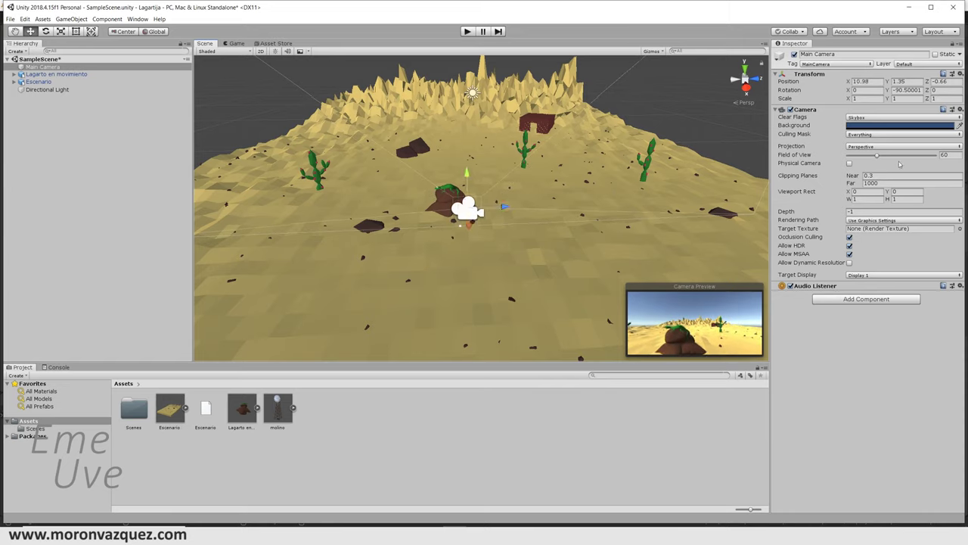
left_click(946, 154)
Set the Main Camera's field of view to 30.
type("160")
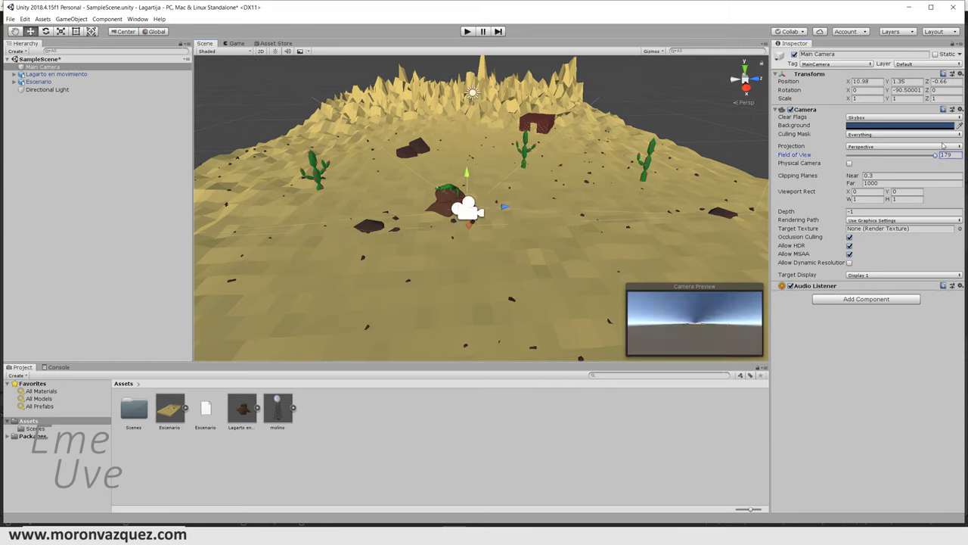
double_click(950, 153)
type("30")
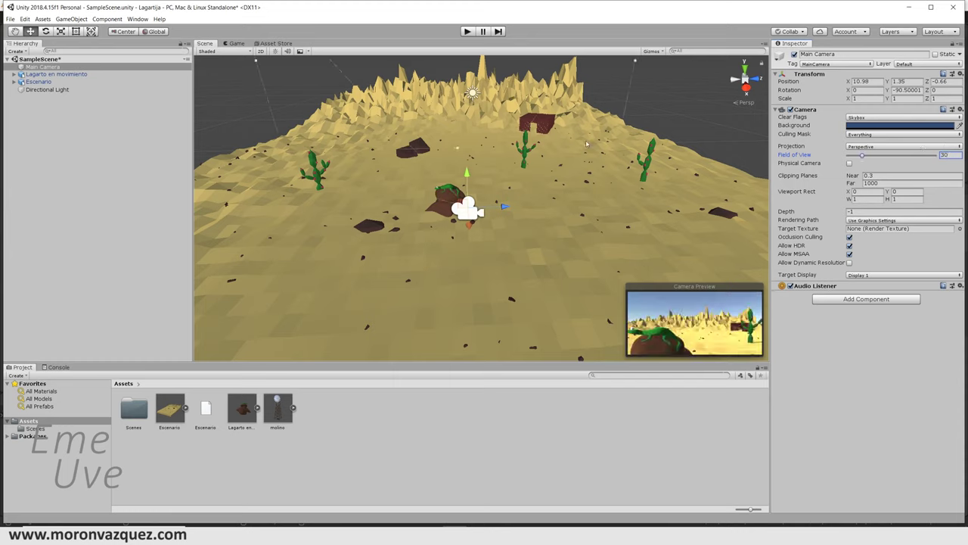
Reposition and rotate the camera to 11.92, 1.15, -0.87 at -90.873° to frame the rock.
mouse_move(503, 206)
left_mouse_down()
mouse_move(505, 225)
mouse_move(434, 220)
left_mouse_up()
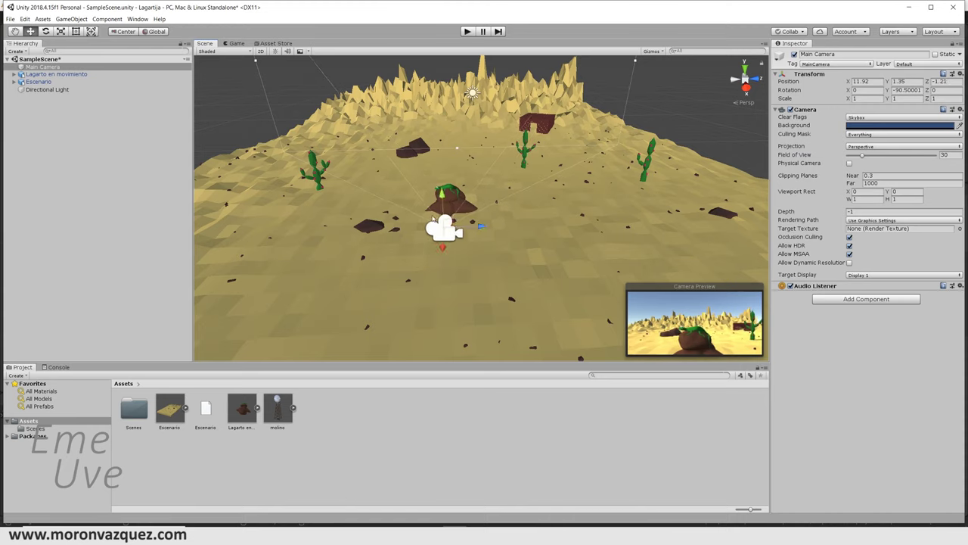
left_click_drag(443, 195, 443, 204)
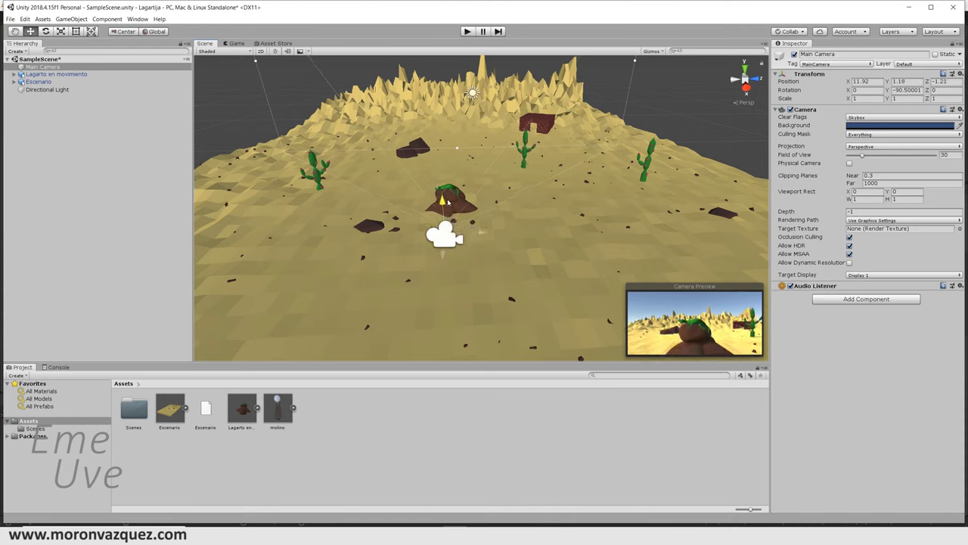
key("e")
left_click_drag(444, 210, 445, 212)
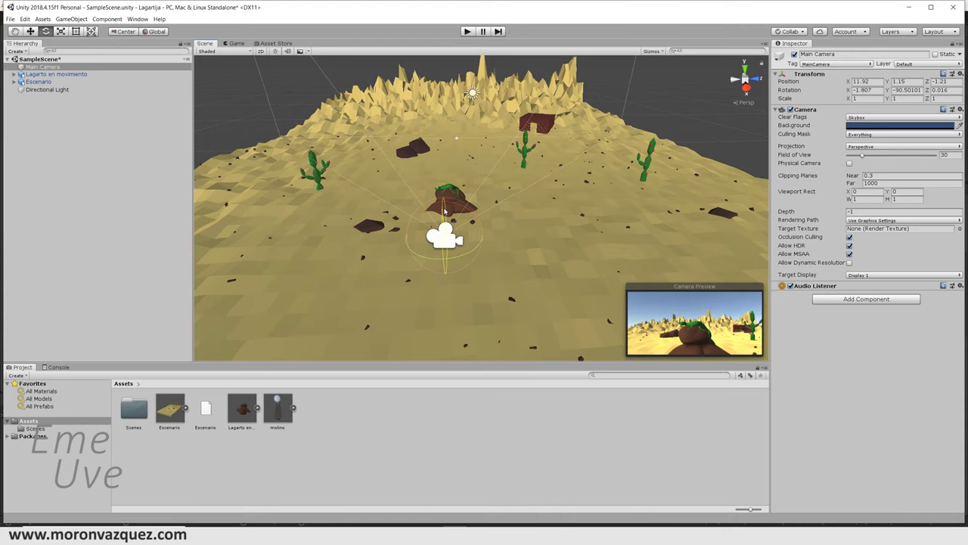
left_click(30, 31)
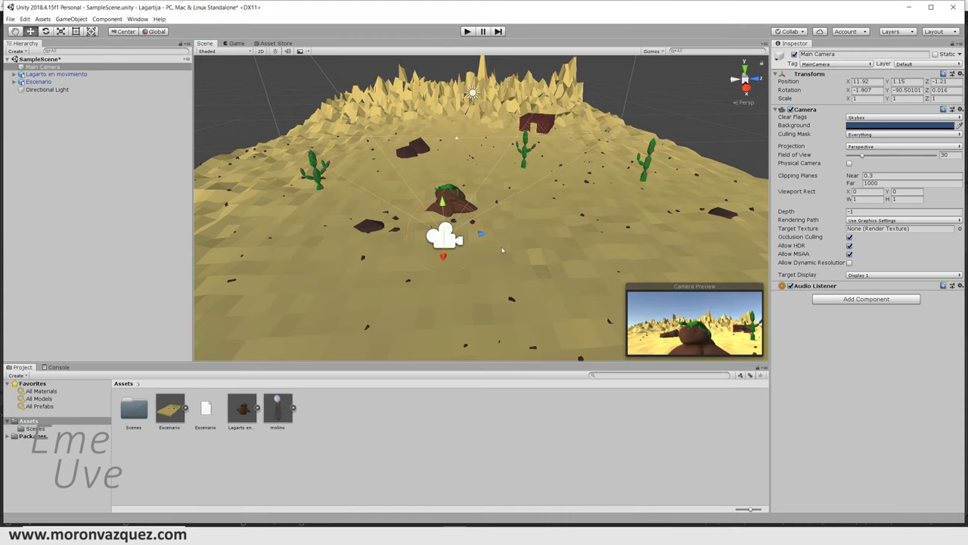
mouse_move(483, 235)
left_mouse_down()
mouse_move(503, 237)
mouse_move(482, 236)
left_mouse_up()
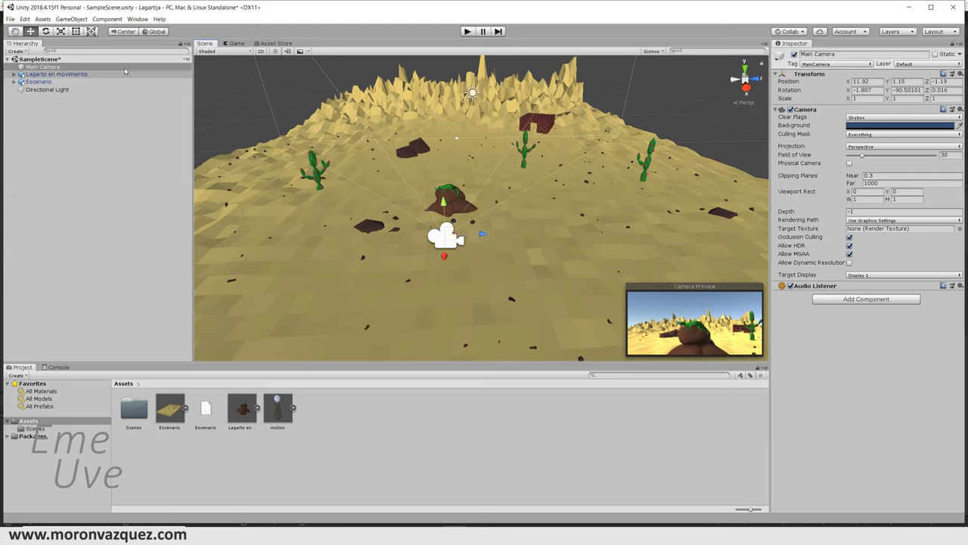
key("e")
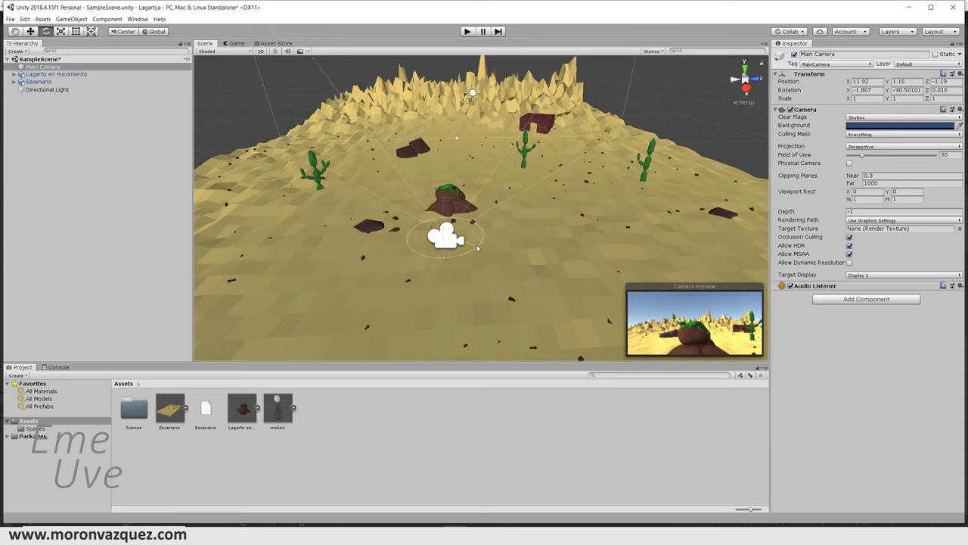
left_click_drag(476, 248, 479, 247)
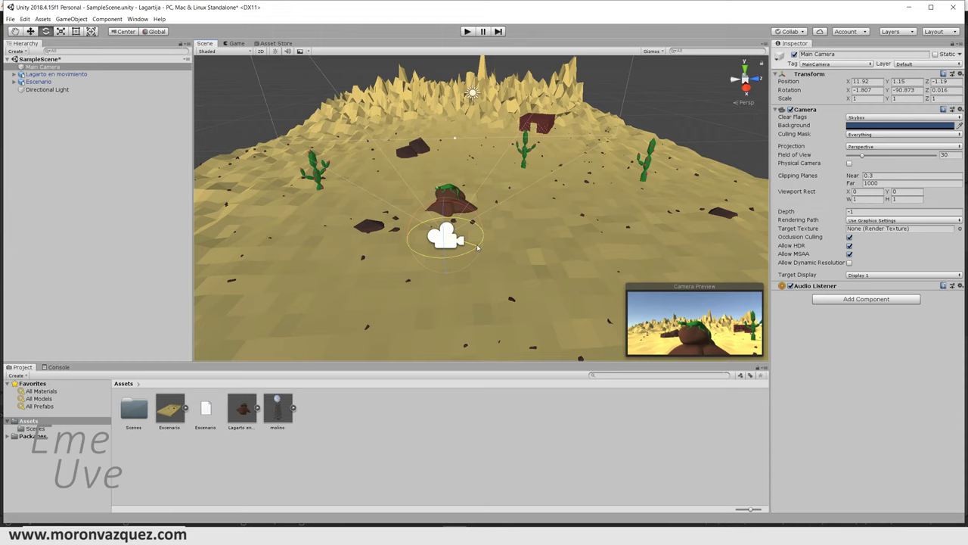
key("w")
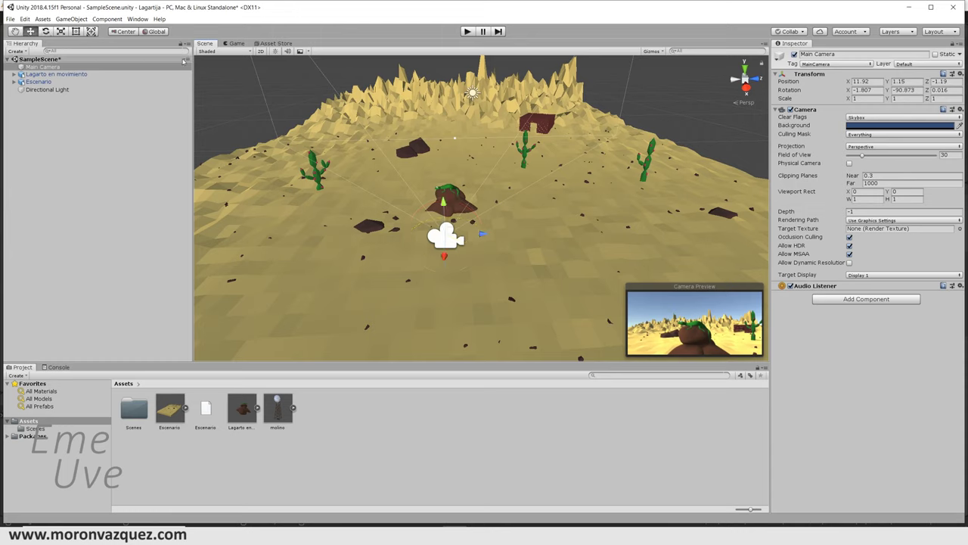
left_click_drag(486, 237, 502, 235)
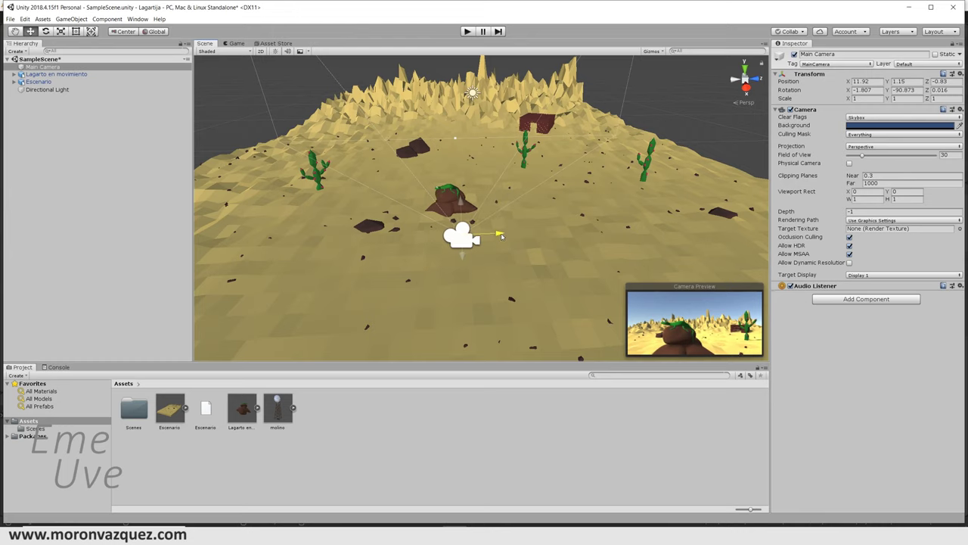
left_click_drag(502, 235, 500, 239)
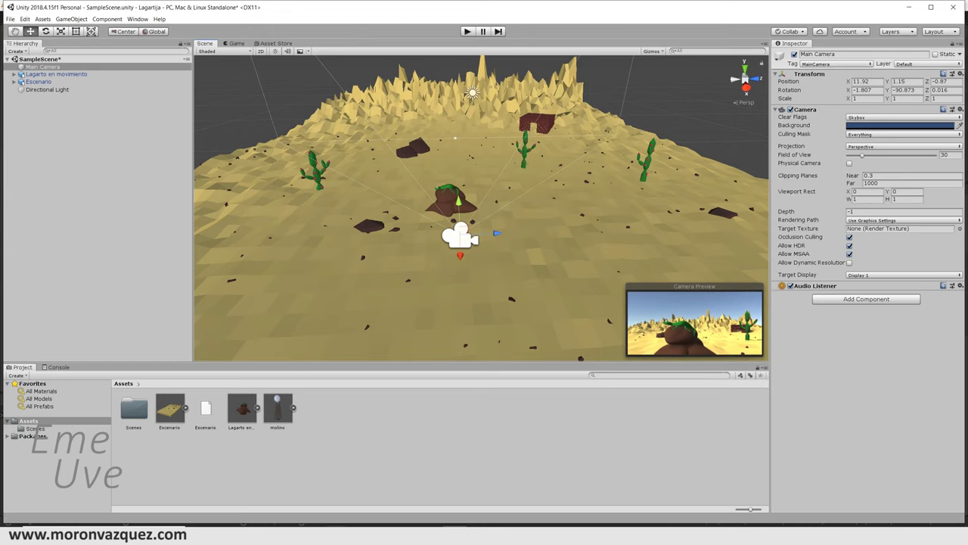
Select the small cactus in Blender's desert scene using a wireframe box selection.
left_click(318, 491)
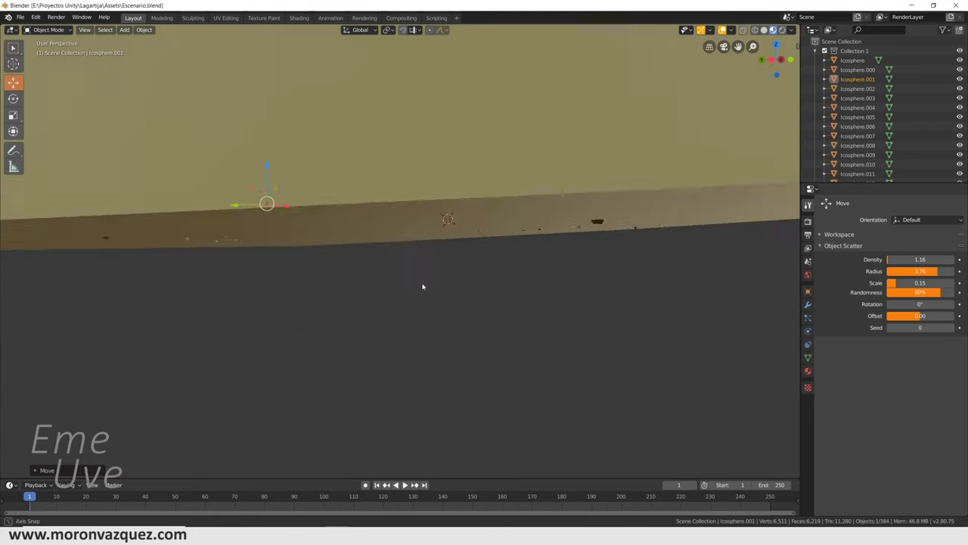
mouse_move(423, 286)
middle_mouse_down()
mouse_move(418, 307)
mouse_move(450, 307)
mouse_move(447, 227)
middle_mouse_up()
scroll(450, 308, "up", 3)
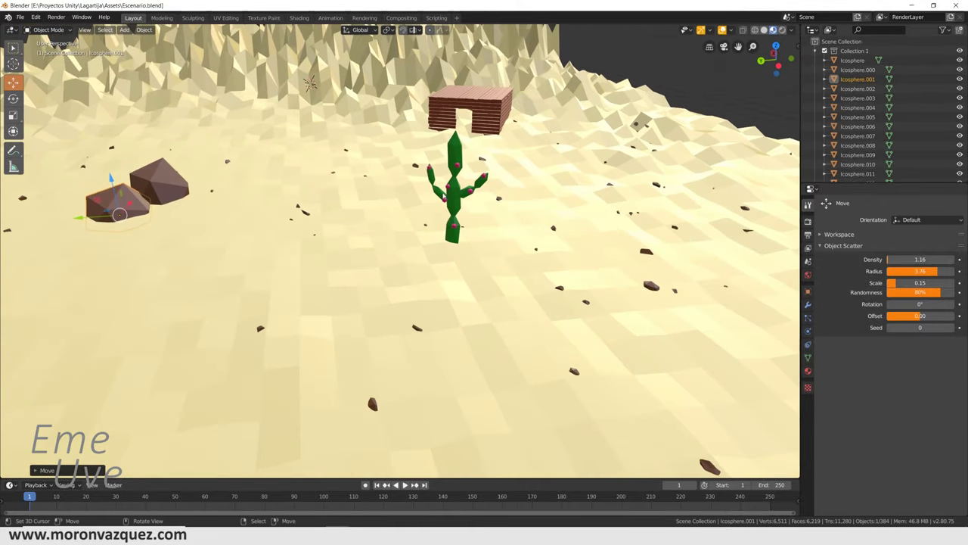
left_click(445, 199)
middle_click_drag(501, 191, 437, 178)
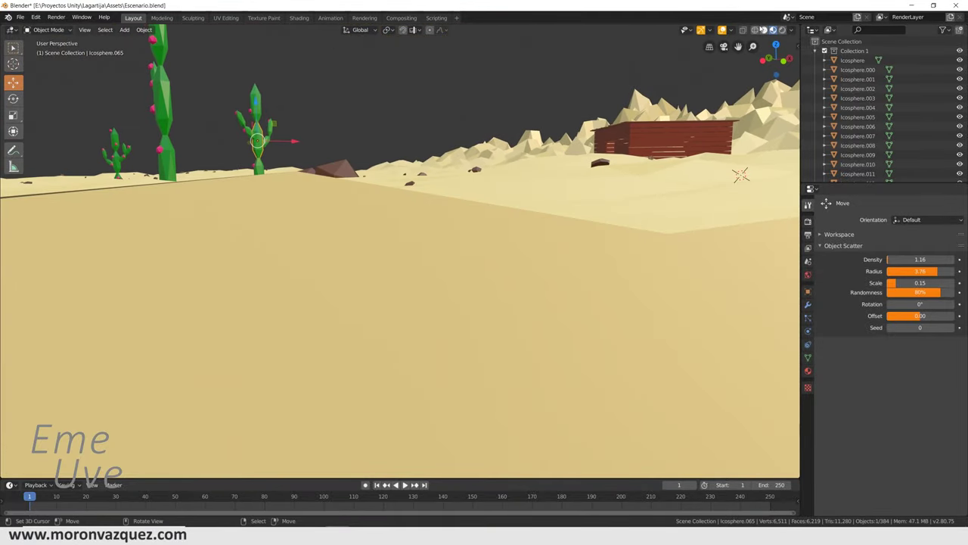
key("shift+z")
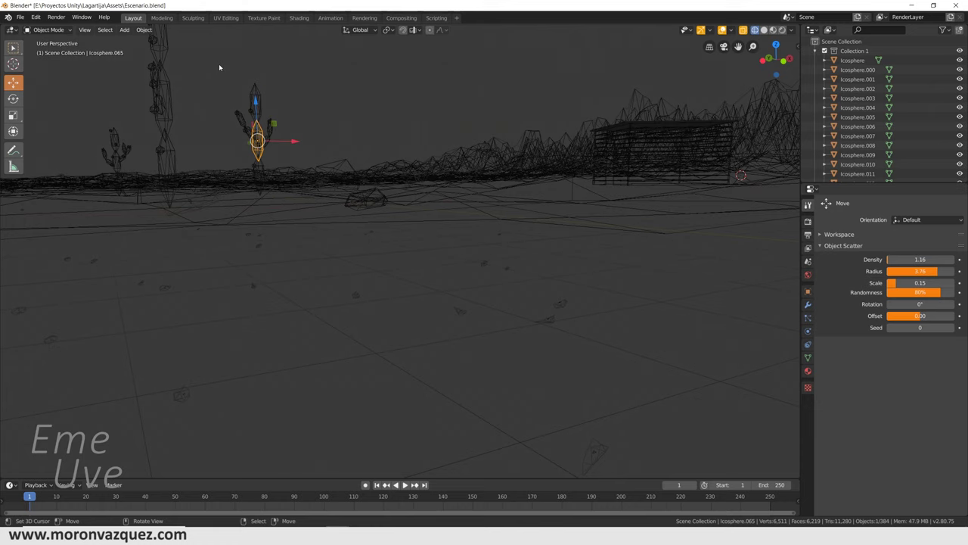
left_click_drag(196, 53, 280, 166)
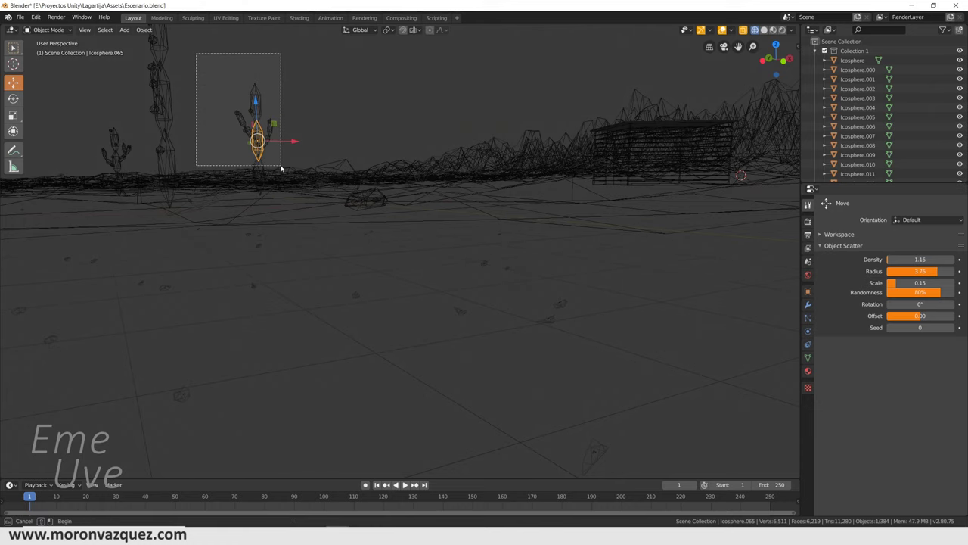
middle_click_drag(281, 168, 404, 161)
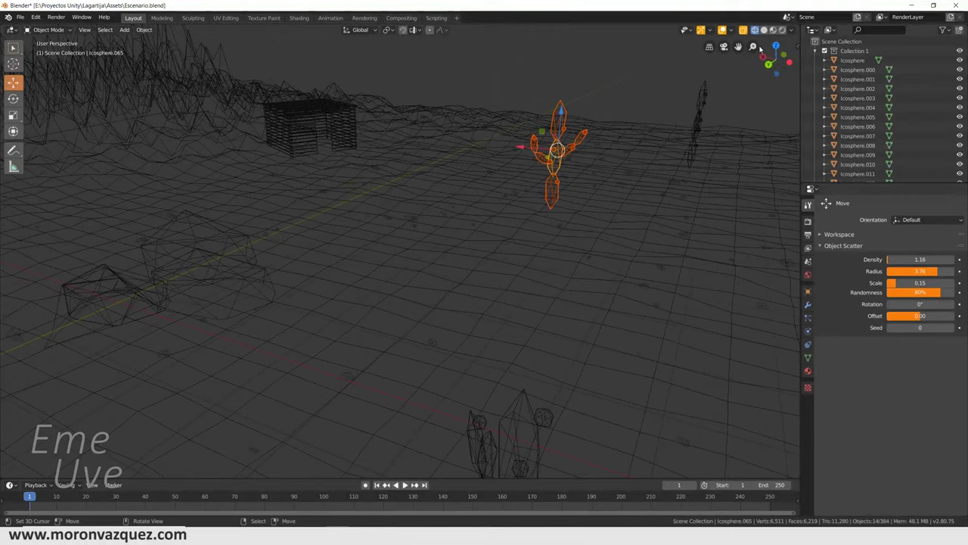
left_click(764, 31)
middle_click_drag(629, 139, 414, 205)
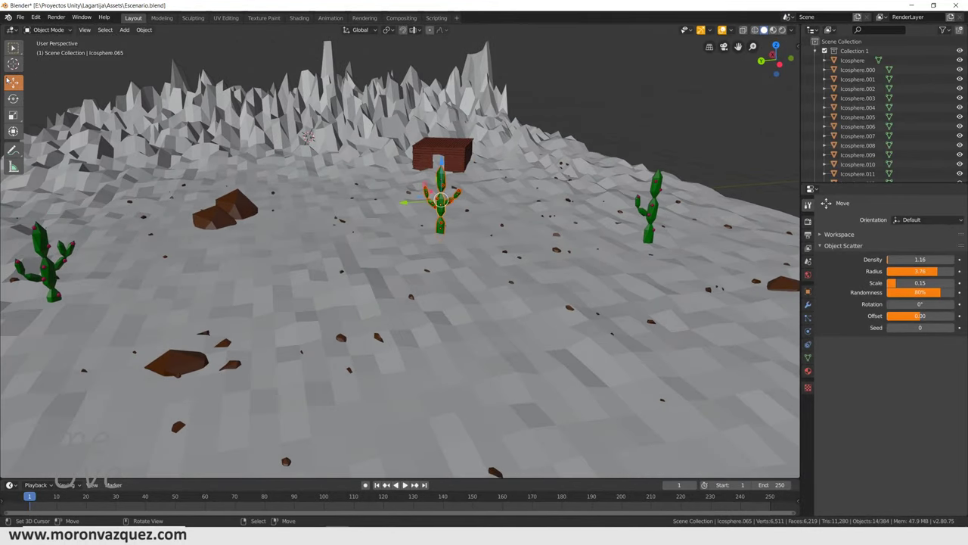
Rotate the cactus around its vertical axis and move it further left on the terrain.
left_click(13, 98)
left_click_drag(476, 198, 327, 176)
left_click(14, 83)
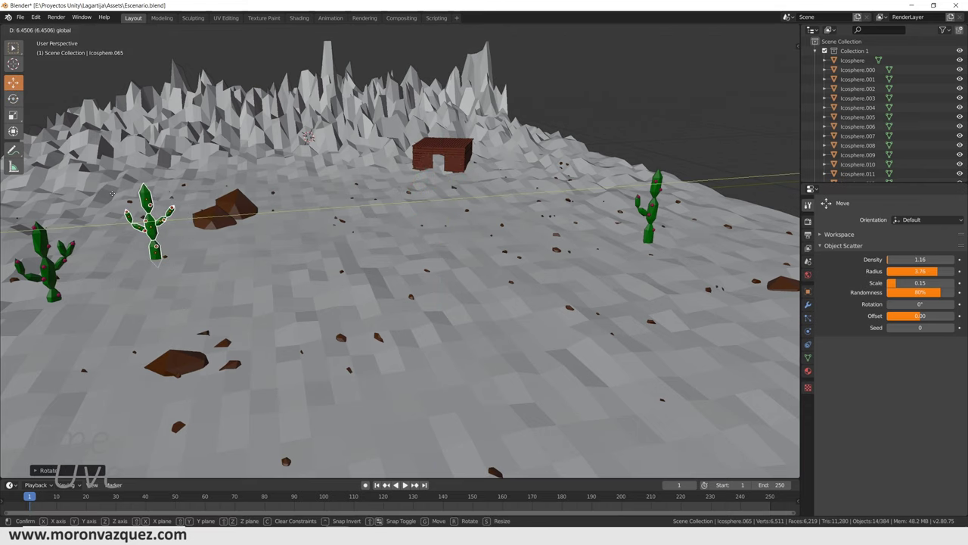
left_click_drag(399, 193, 113, 215)
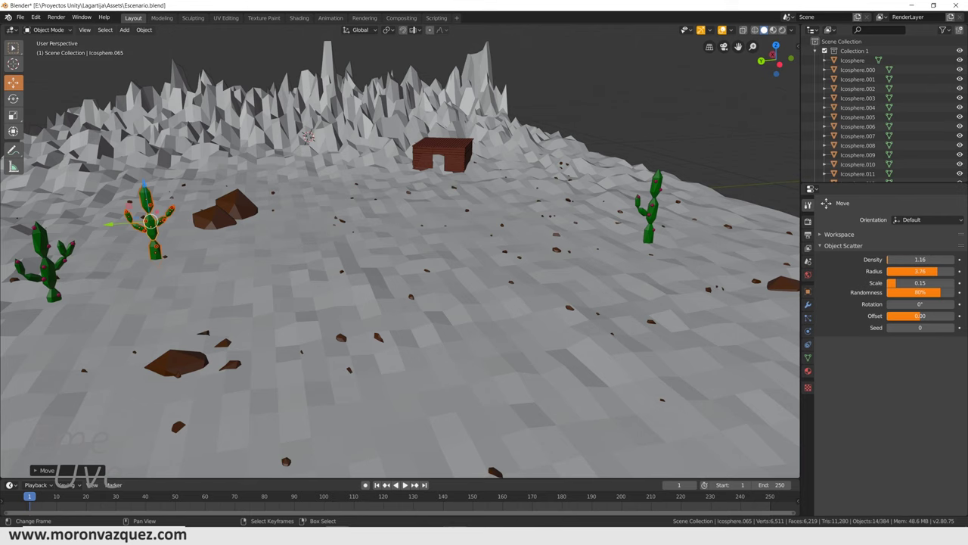
Save Escenario.blend and check the updated cactus in Unity.
left_click(21, 17)
left_click(34, 79)
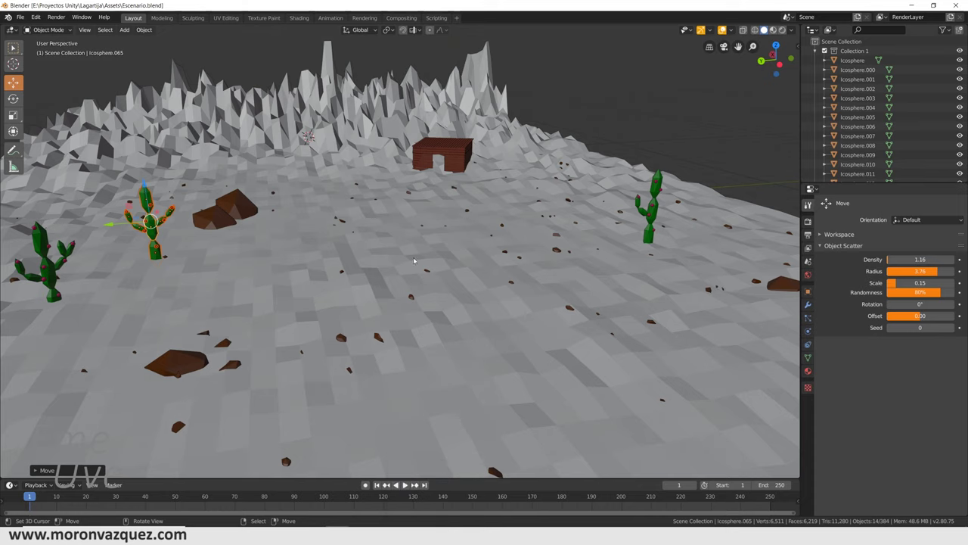
scroll(381, 192, "down", 5)
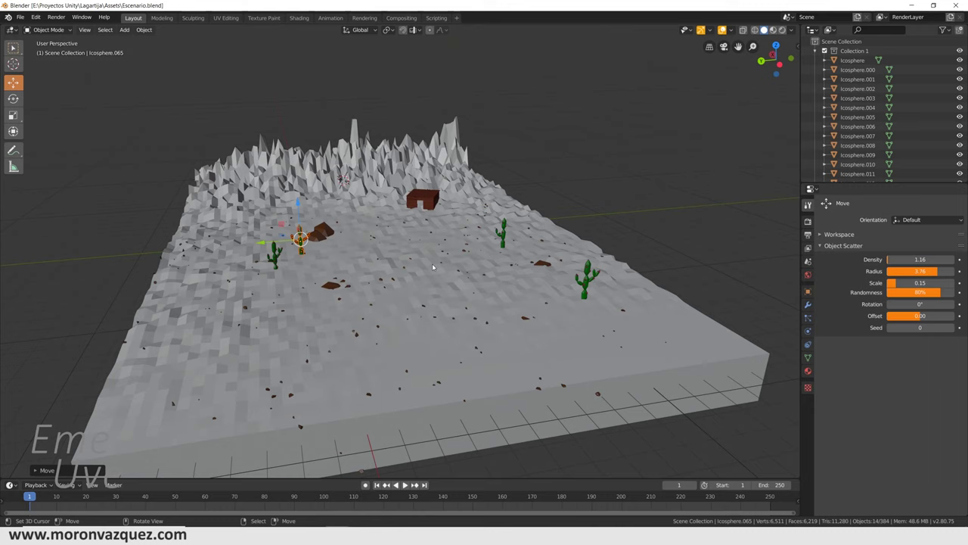
key("alt+Tab")
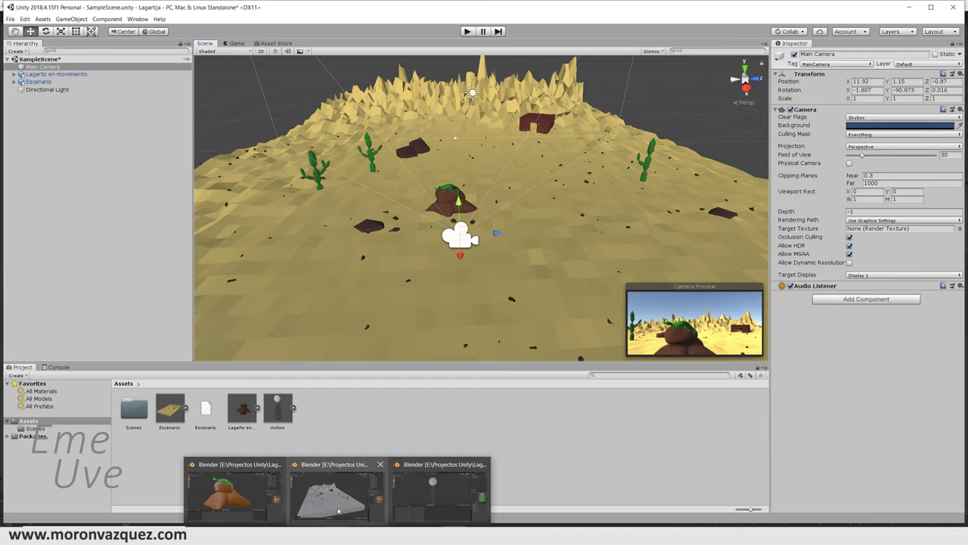
left_click(338, 491)
Nudge the cactus slightly right, save Escenario.blend, and start Play mode in Unity.
left_click_drag(256, 239, 261, 240)
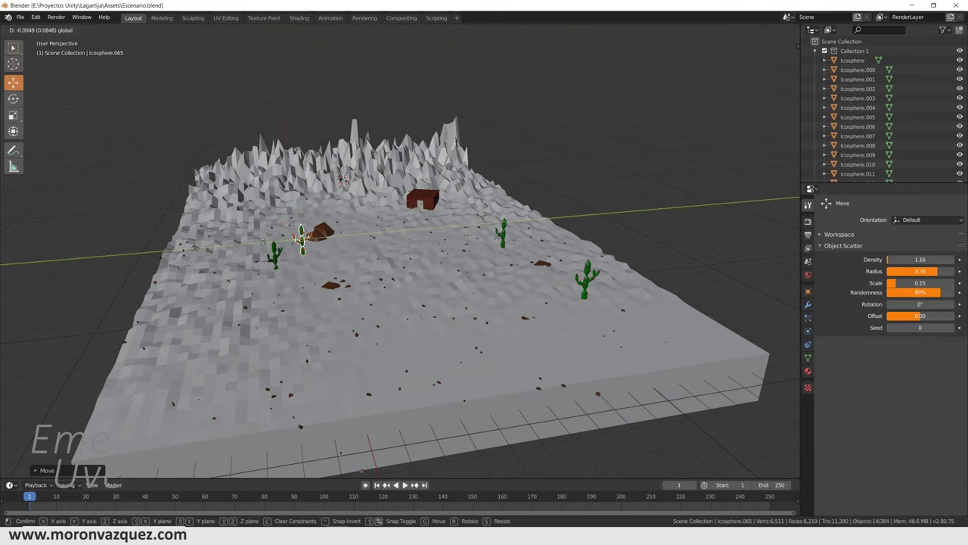
left_click(20, 16)
left_click(69, 80)
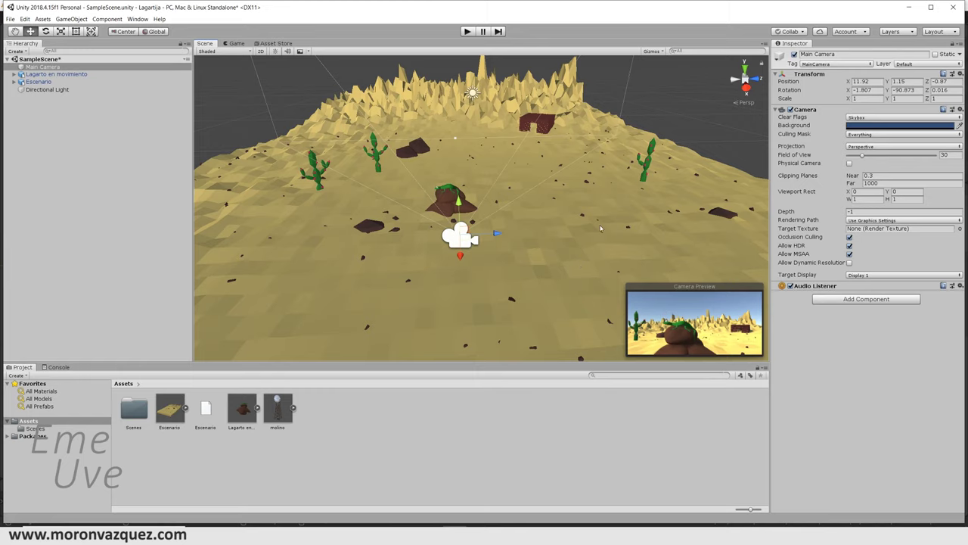
left_click(468, 32)
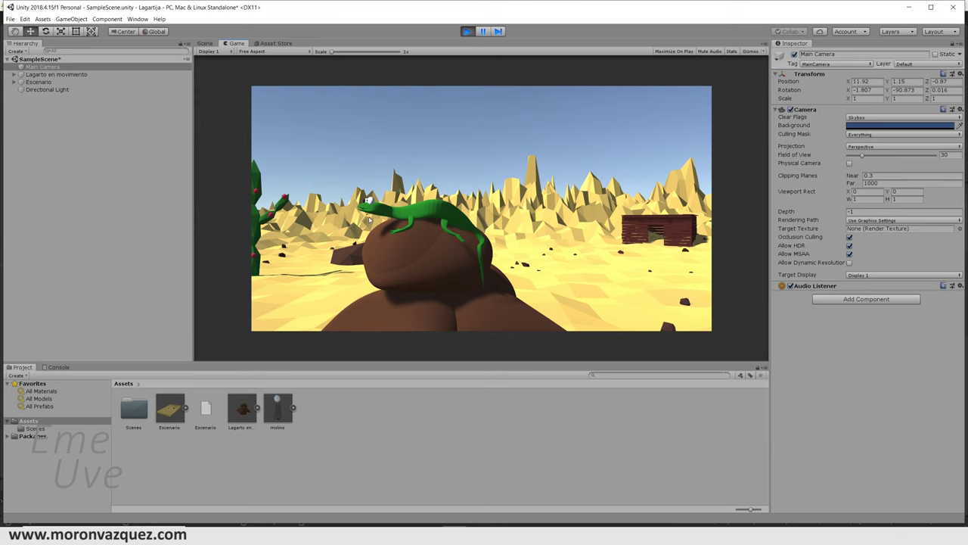
Stop play, shift the Main Camera slightly to reframe the lizard, then play and stop again.
left_click(467, 32)
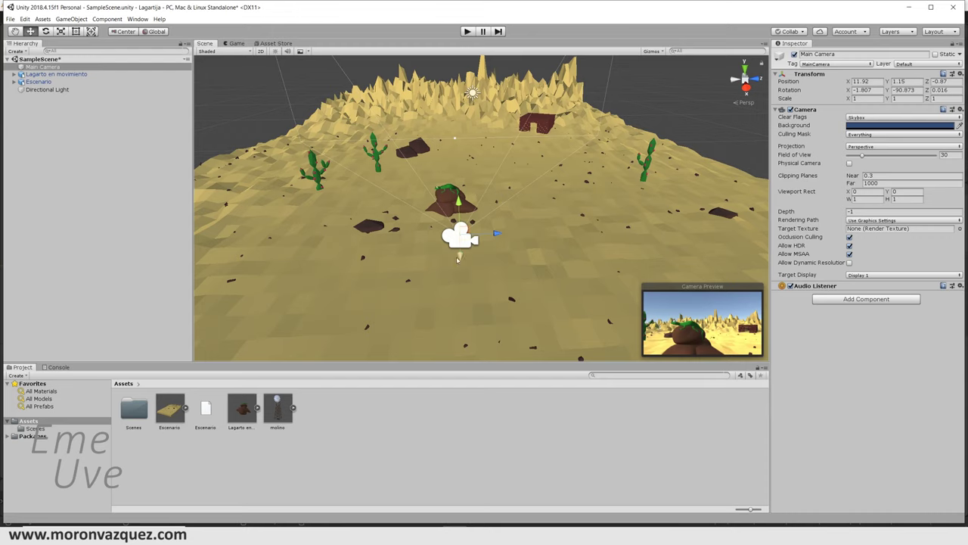
mouse_move(460, 255)
left_mouse_down()
mouse_move(462, 270)
mouse_move(461, 255)
mouse_move(491, 236)
left_mouse_up()
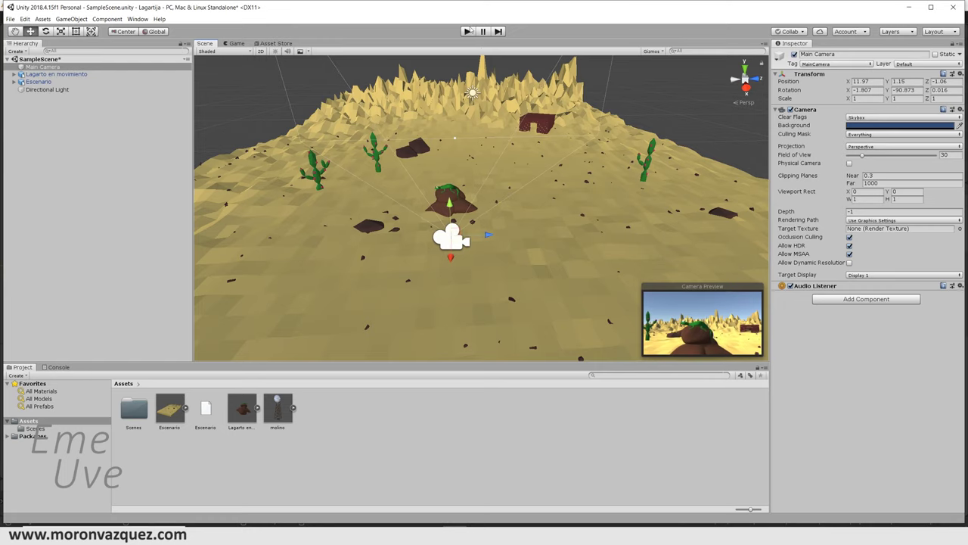
left_click(467, 31)
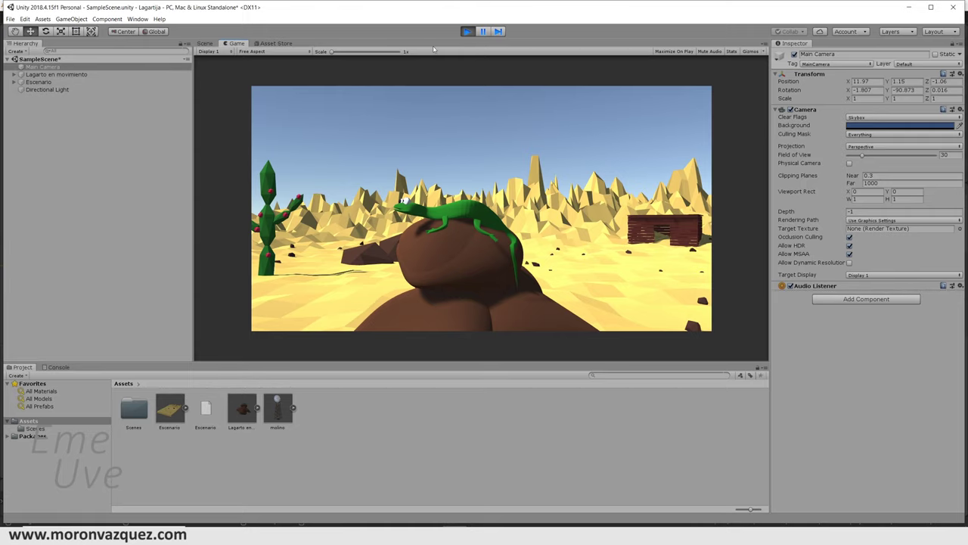
left_click(466, 31)
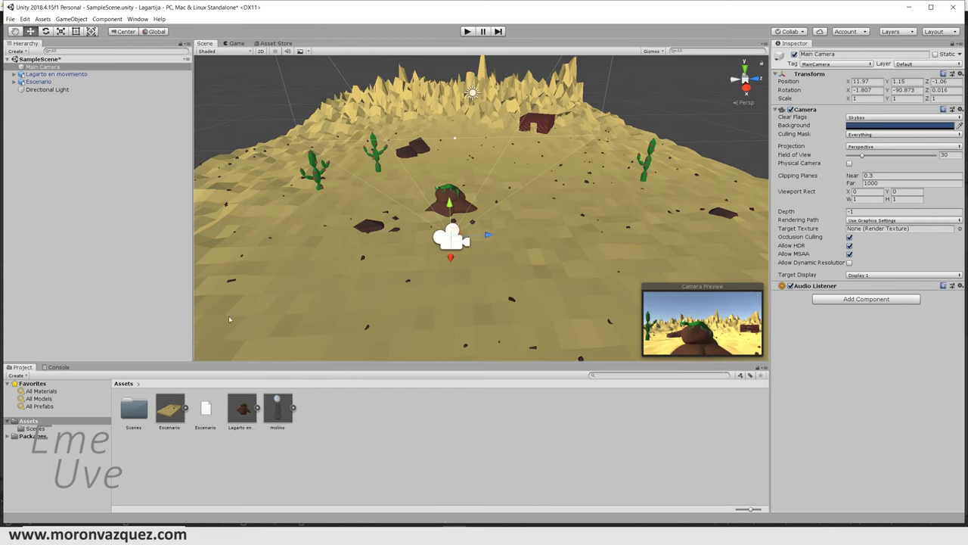
Select the lizard model's ArmatureAction.001 clip and play its animation in the Inspector preview.
left_click(242, 409)
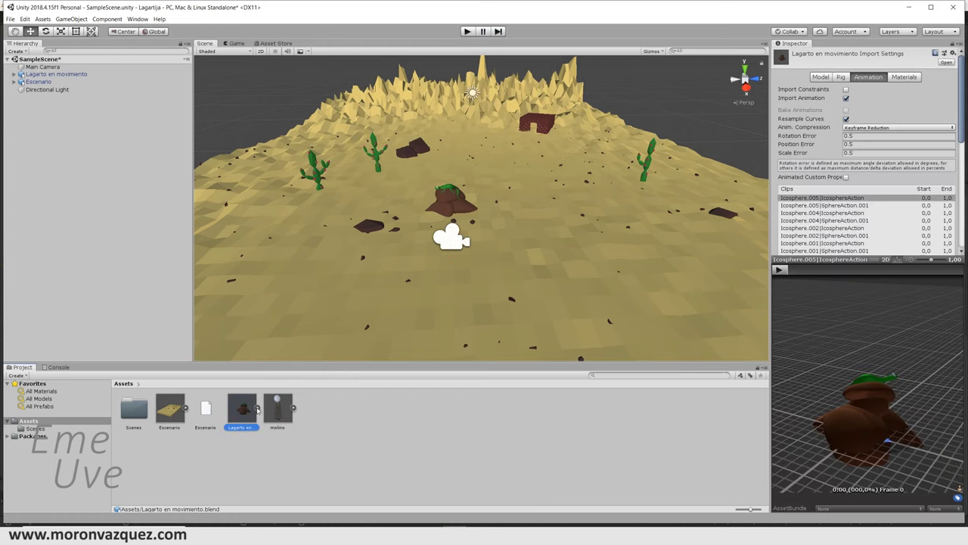
left_click(257, 408)
scroll(533, 398, "down", 1)
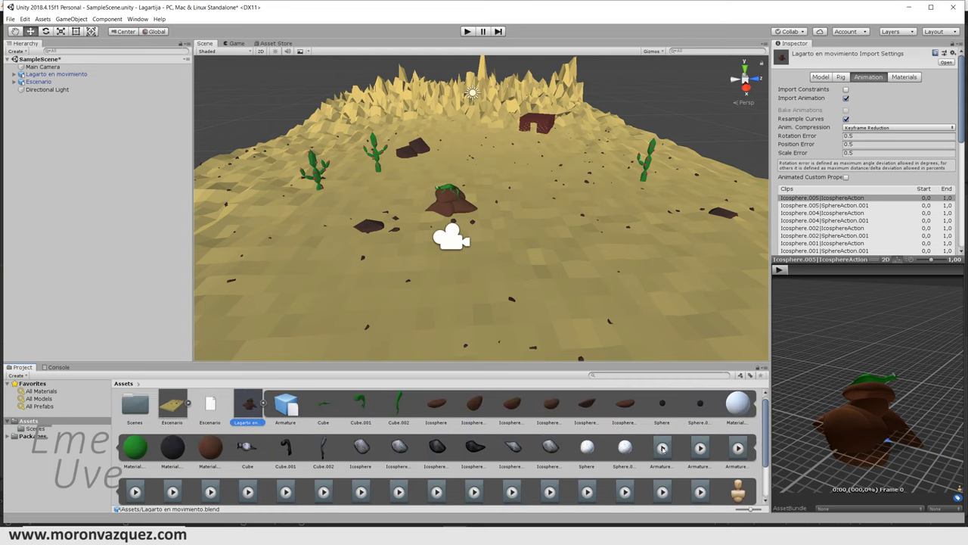
left_click(663, 448)
left_click_drag(770, 290, 618, 301)
left_click_drag(859, 371, 892, 318)
left_click(627, 269)
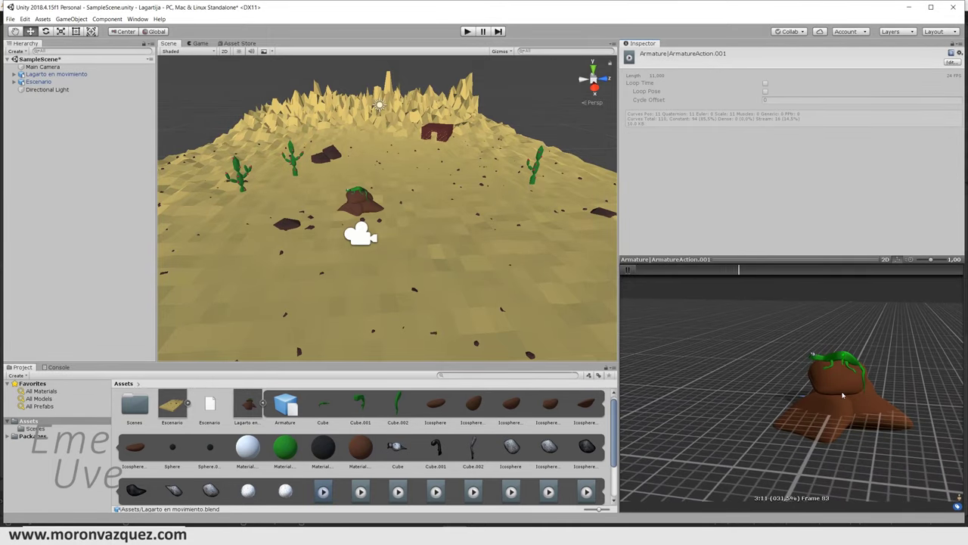
scroll(883, 382, "up", 4)
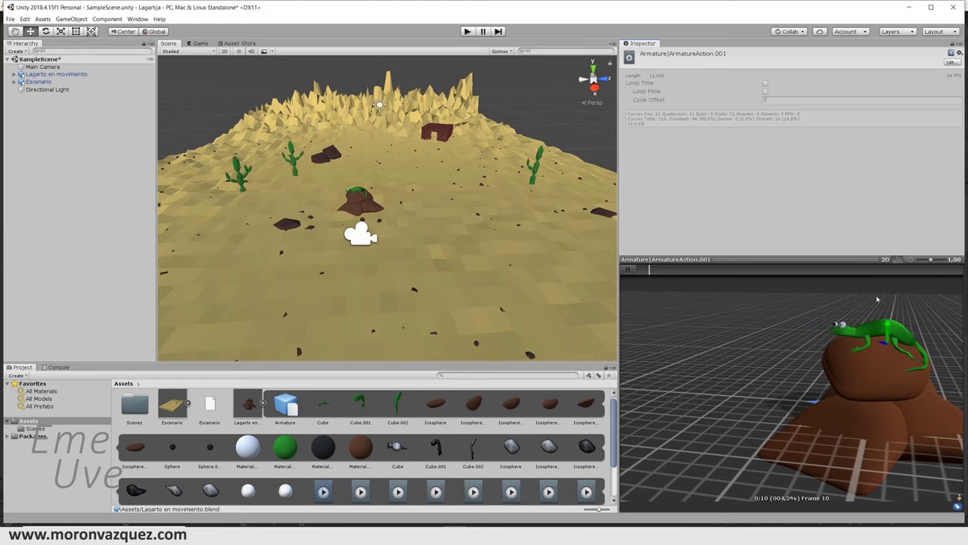
left_click(626, 271)
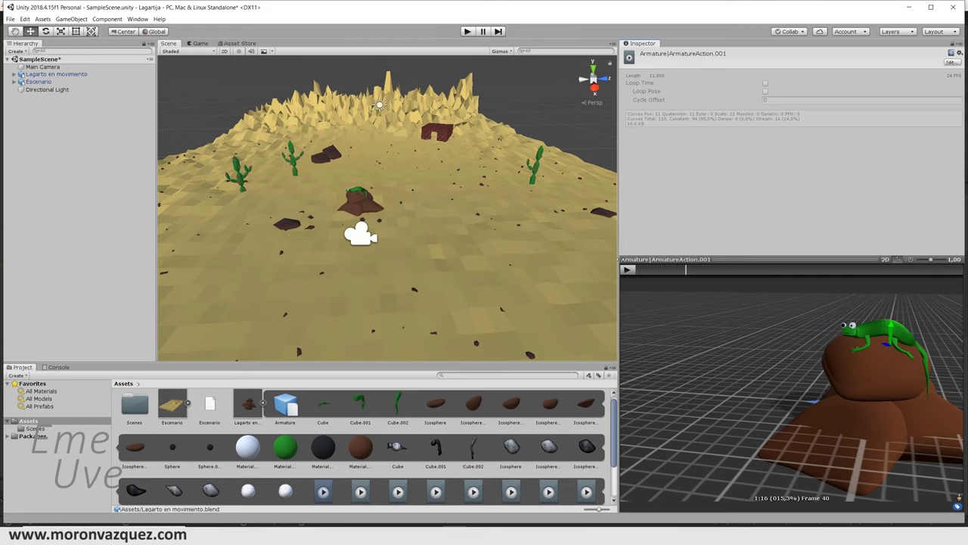
Enlarge the Scene view, drag the clip onto the lizard object, and enter Play mode.
left_click_drag(618, 189, 834, 189)
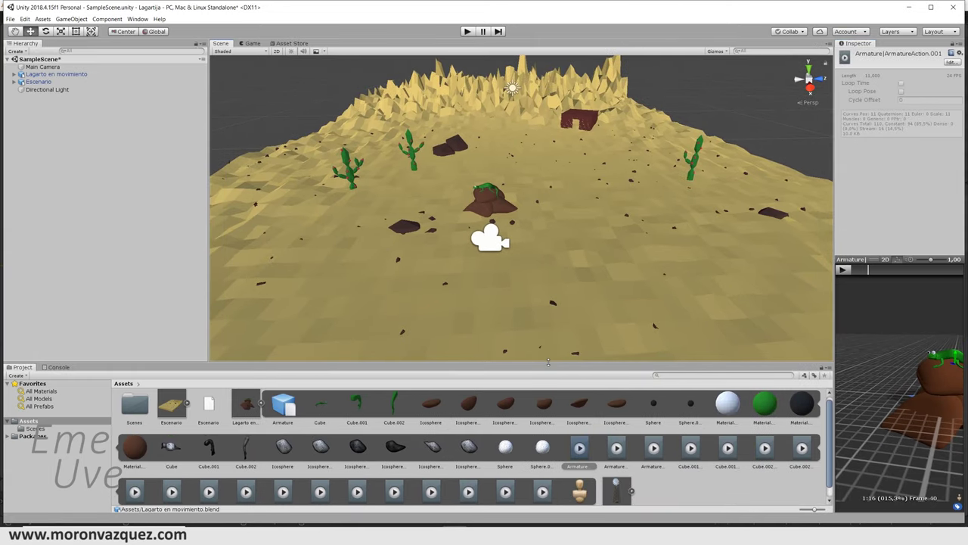
left_click_drag(548, 364, 550, 394)
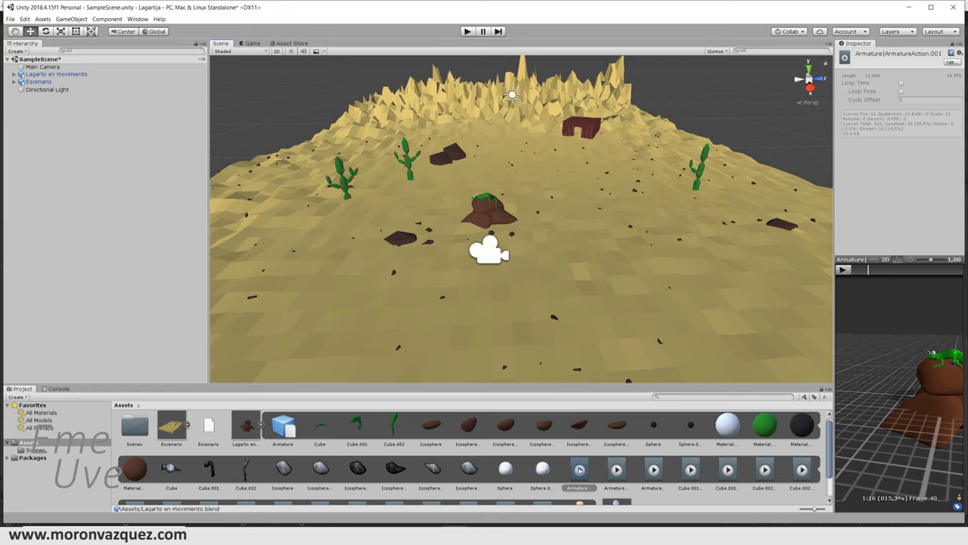
scroll(577, 462, "up", 1)
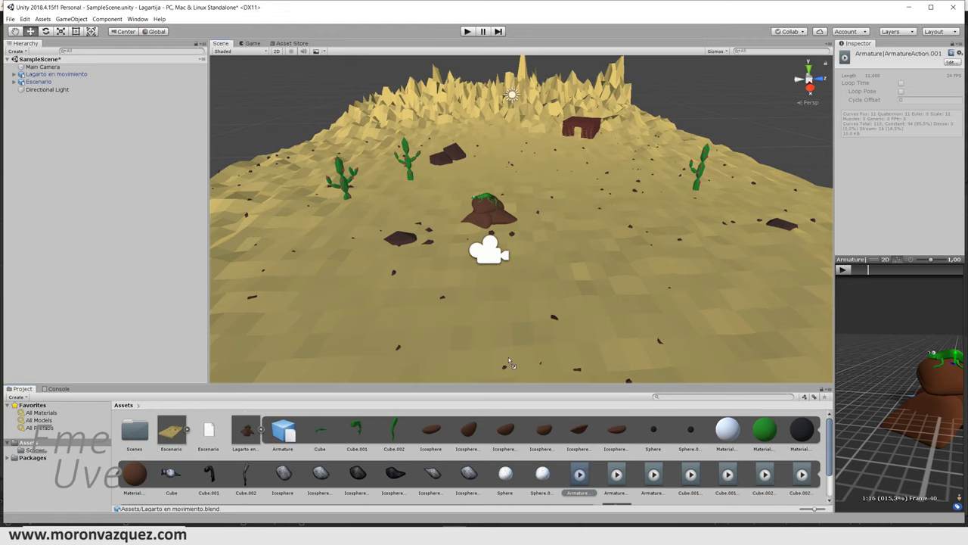
left_click_drag(269, 146, 38, 77)
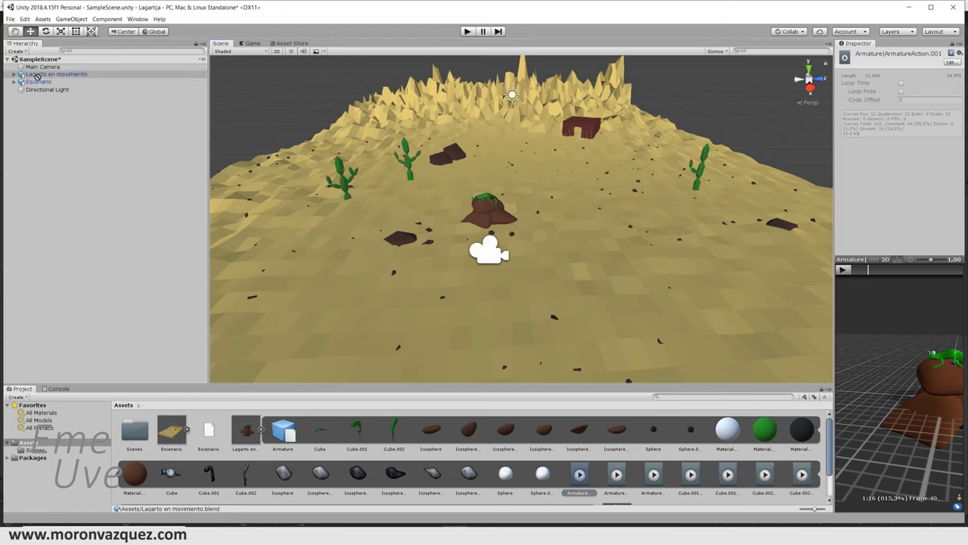
left_click_drag(37, 77, 329, 86)
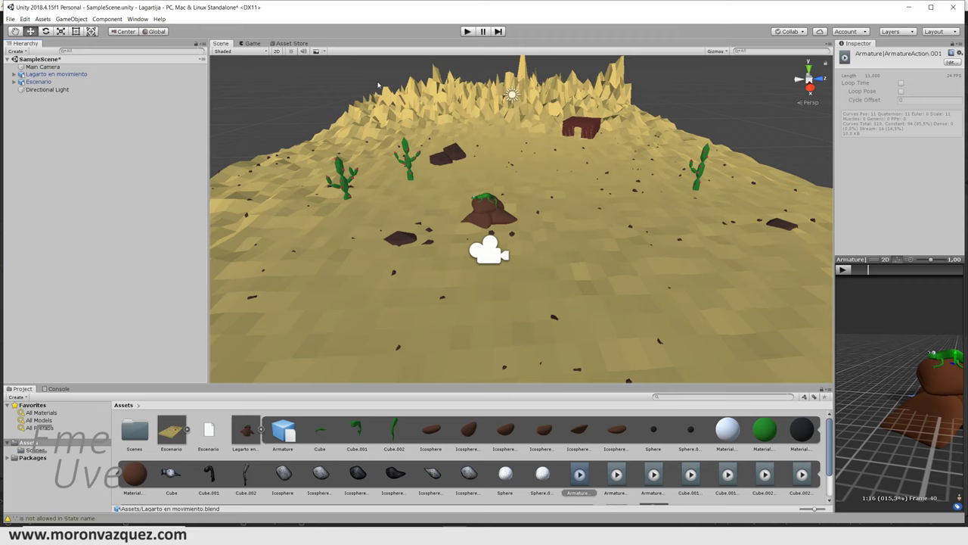
left_click(467, 31)
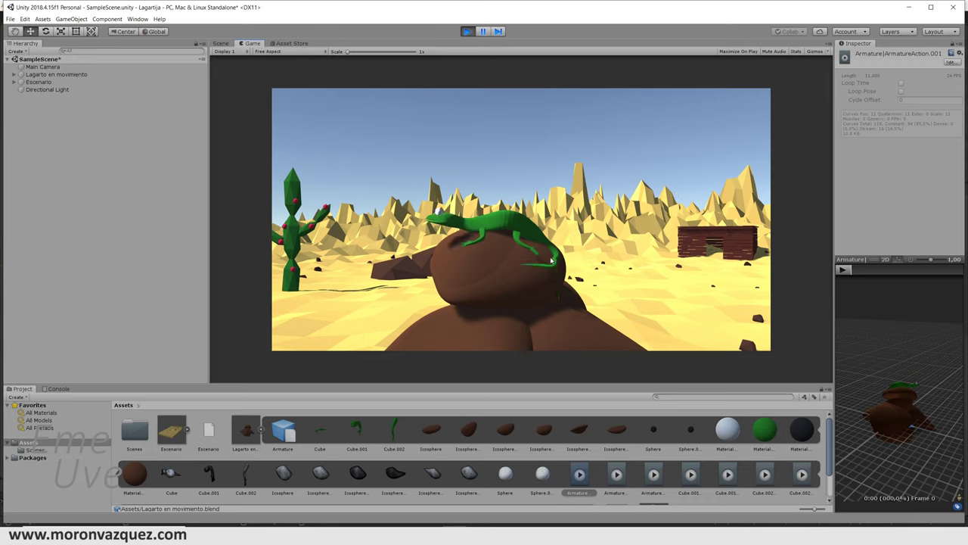
Stop the lizard play-mode check and collapse the Lagarto en movimiento model in Assets.
left_click(467, 33)
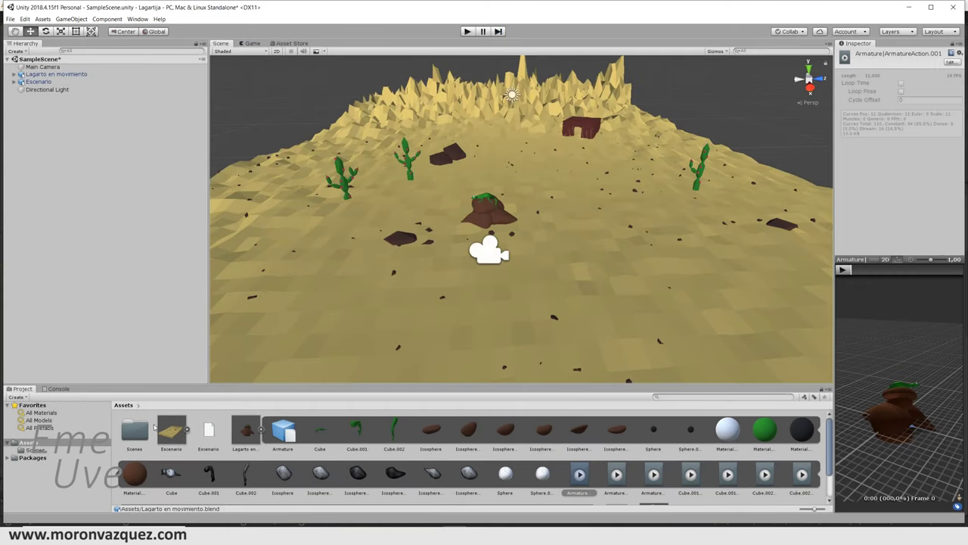
left_click(262, 430)
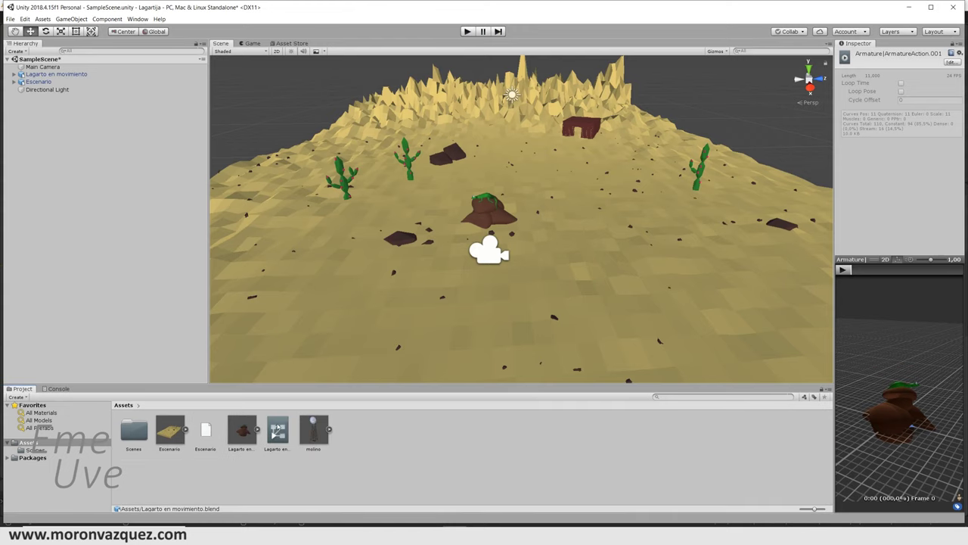
Place the molino windmill in the scene, shrink it sharply and move it toward the terrain centre.
left_click_drag(322, 428, 531, 189)
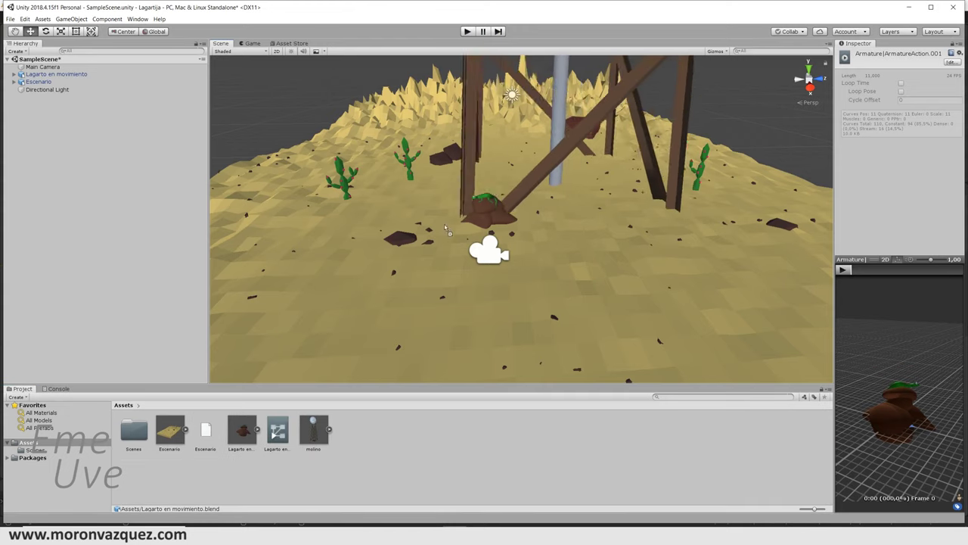
scroll(531, 188, "down", 5)
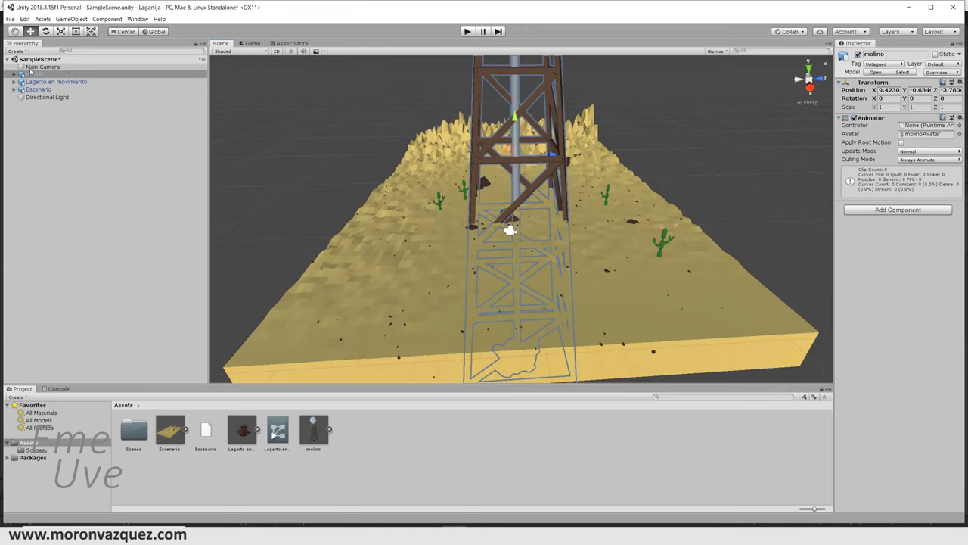
left_click(61, 31)
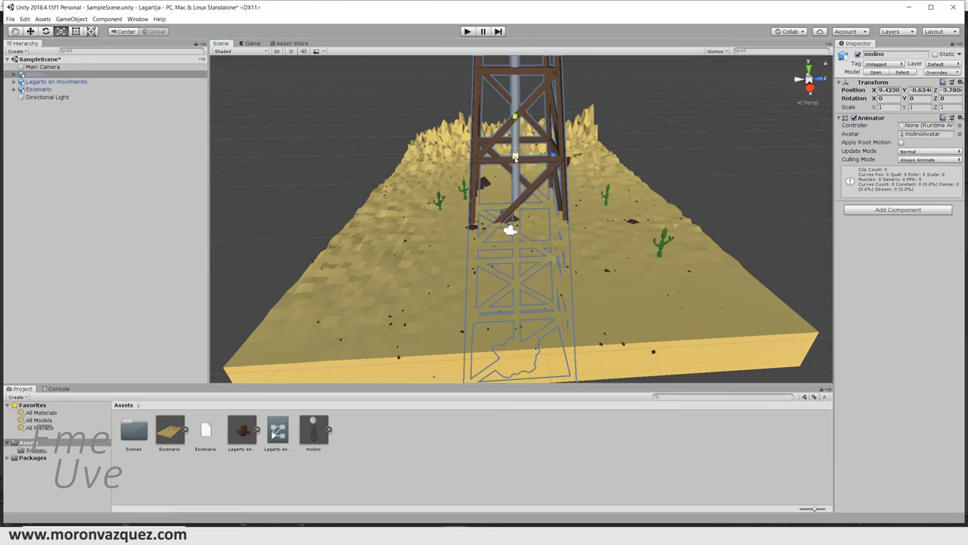
left_click_drag(515, 159, 517, 201)
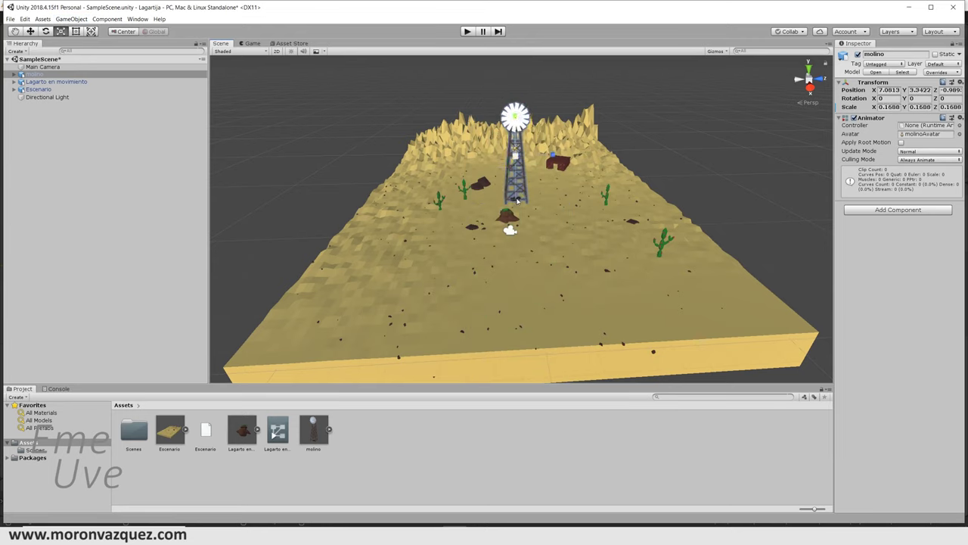
key("w")
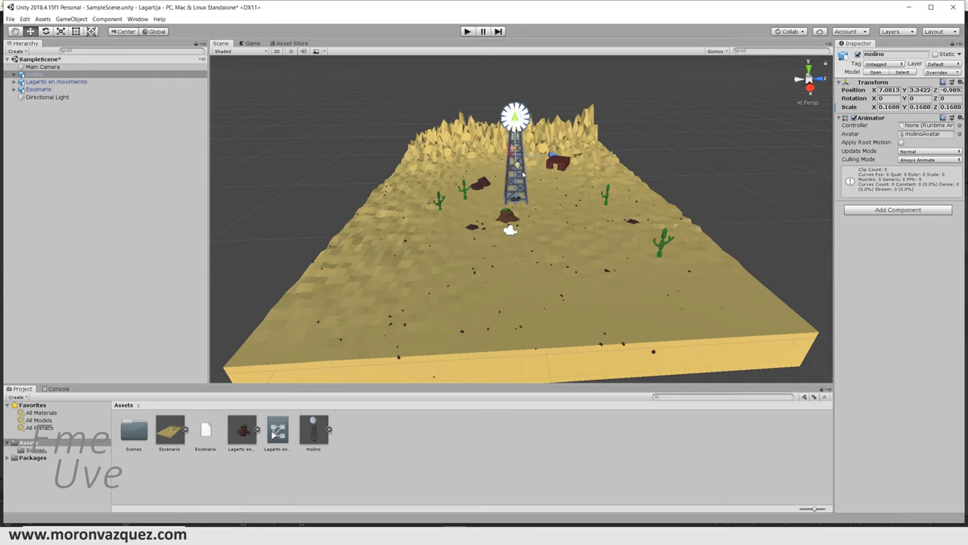
mouse_move(515, 170)
left_mouse_down()
mouse_move(508, 160)
mouse_move(561, 226)
mouse_move(484, 189)
mouse_move(490, 209)
left_mouse_up()
scroll(480, 154, "up", 2)
scroll(480, 154, "up", 2)
Shrink the windmill a bit more and lower it onto the ground beside the red shed.
left_click(61, 31)
left_click_drag(494, 206, 487, 227)
left_click(30, 32)
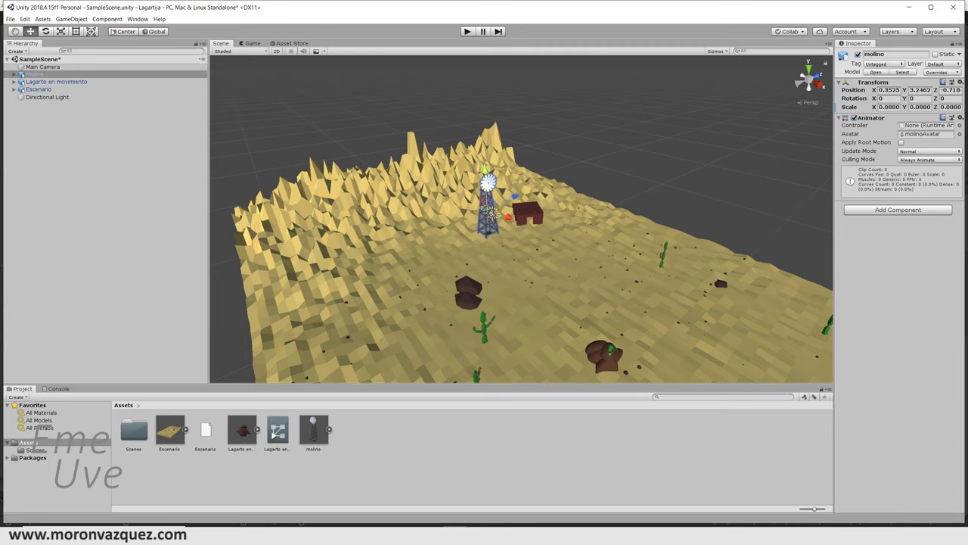
scroll(469, 198, "up", 1)
scroll(469, 198, "up", 1)
mouse_move(460, 168)
left_mouse_down()
mouse_move(459, 203)
mouse_move(502, 221)
left_mouse_up()
scroll(363, 253, "down", 2)
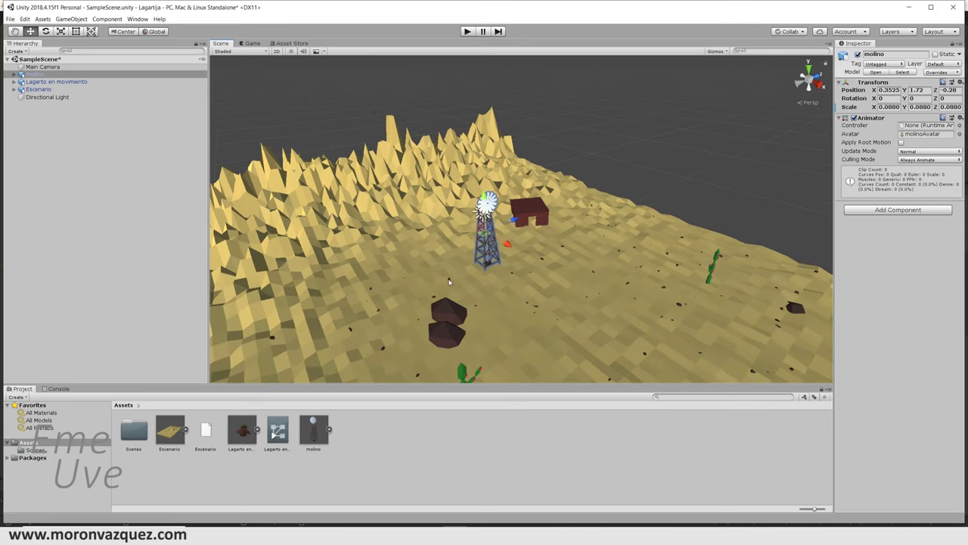
scroll(363, 253, "down", 2)
left_click_drag(697, 265, 685, 315, "alt")
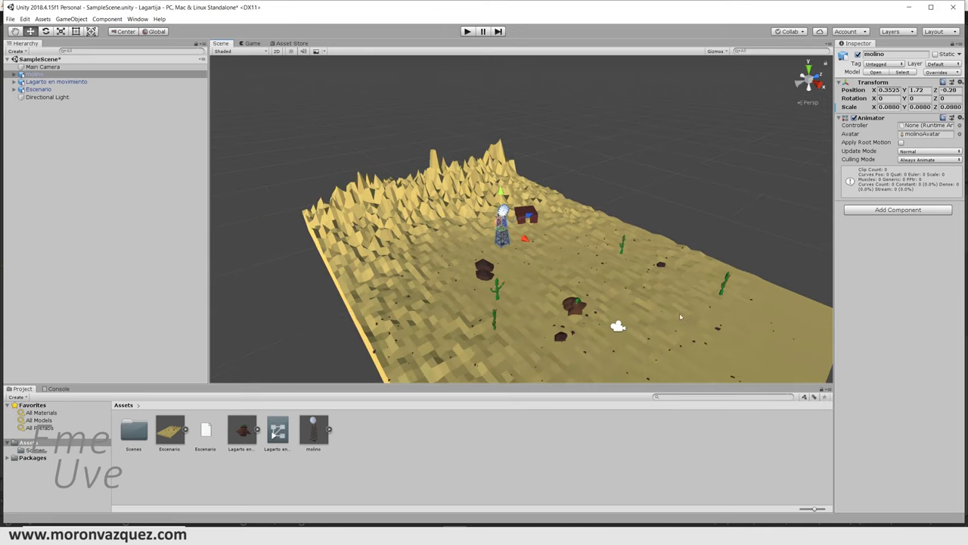
Bring up the molino model asset's animation settings showing its Gear.001|Gear.001Action clip.
left_click(621, 328)
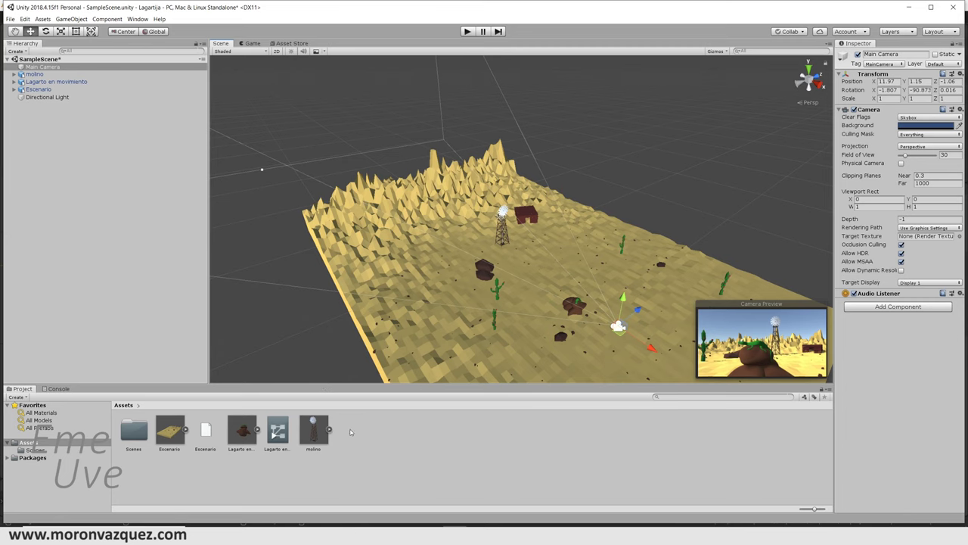
left_click(313, 430)
left_click(329, 429)
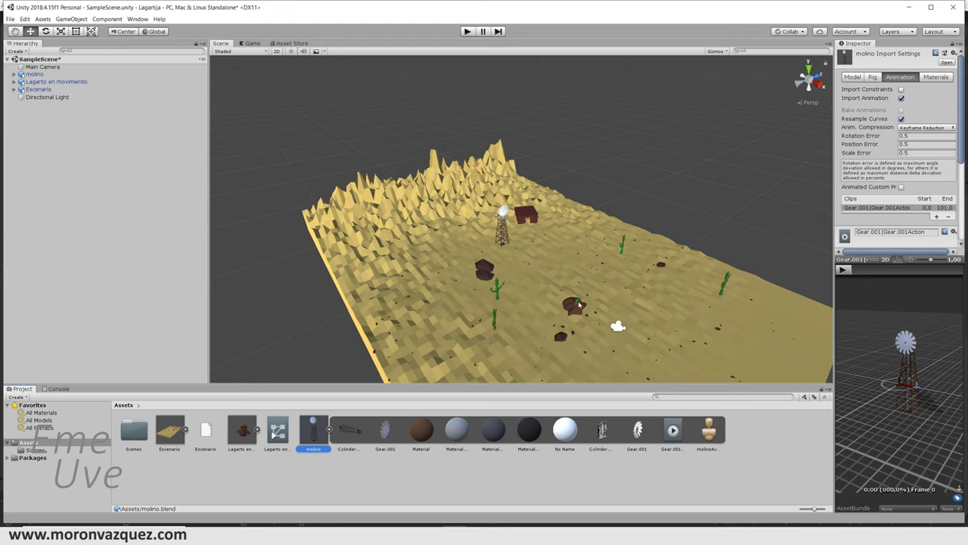
Preview the Gear.001 clip and assign it to the molino object, creating its animator controller.
left_click(673, 432)
left_click(843, 270)
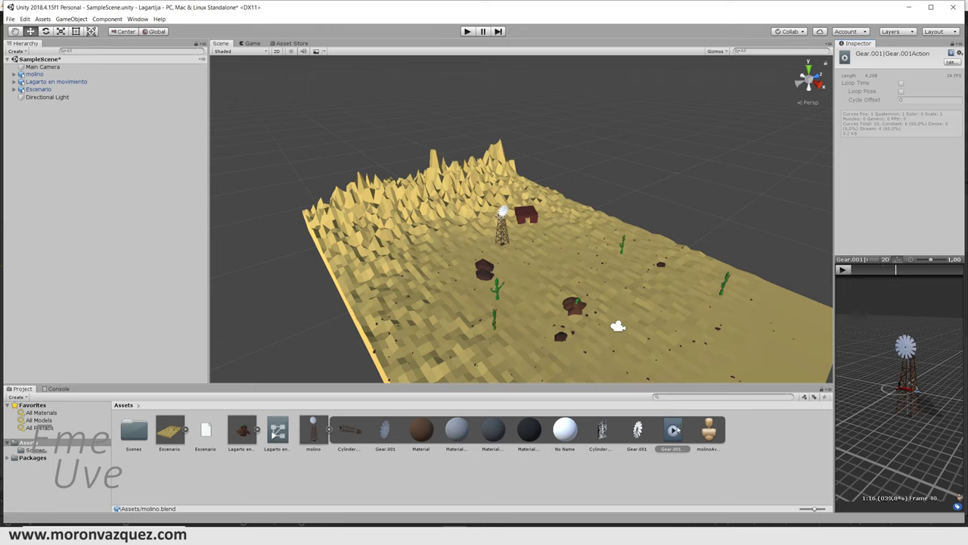
left_click_drag(673, 430, 35, 75)
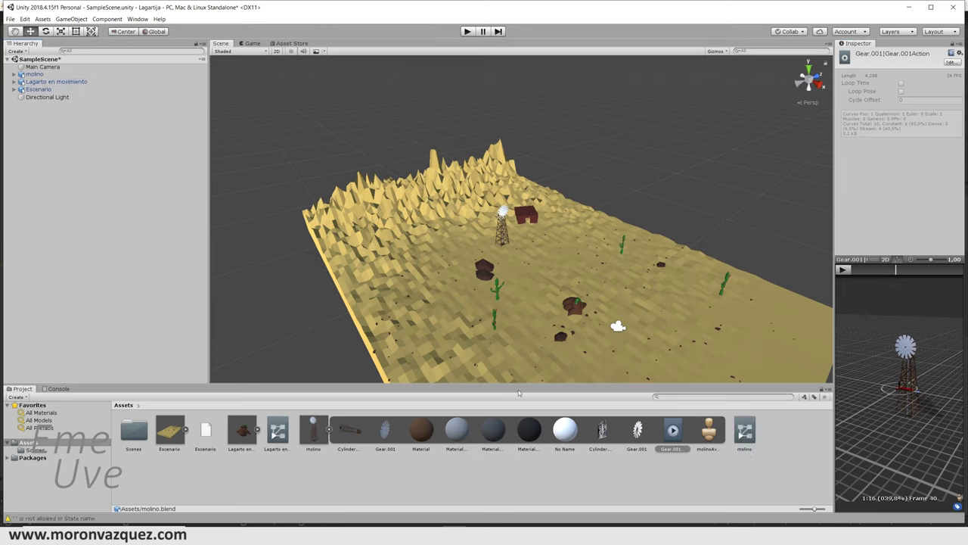
Collapse the molino model's sub-assets and run the scene in play mode.
left_click(328, 430)
mouse_move(583, 301)
middle_mouse_down()
mouse_move(543, 271)
mouse_move(569, 280)
middle_mouse_up()
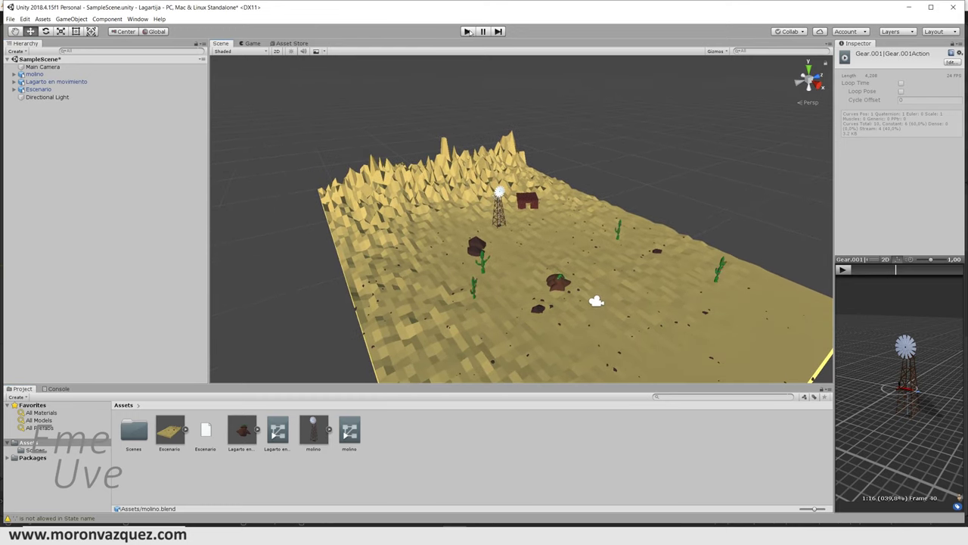
left_click(466, 32)
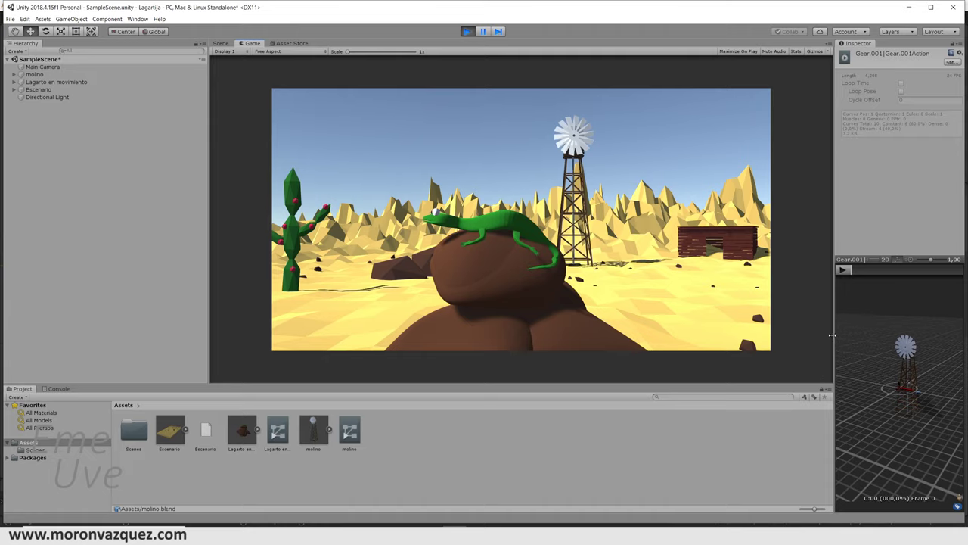
Exit play mode and enable Loop Time on the molino's Gear.001|Gear.001Action clip.
left_click_drag(833, 336, 742, 336)
left_click(331, 430)
left_click(467, 31)
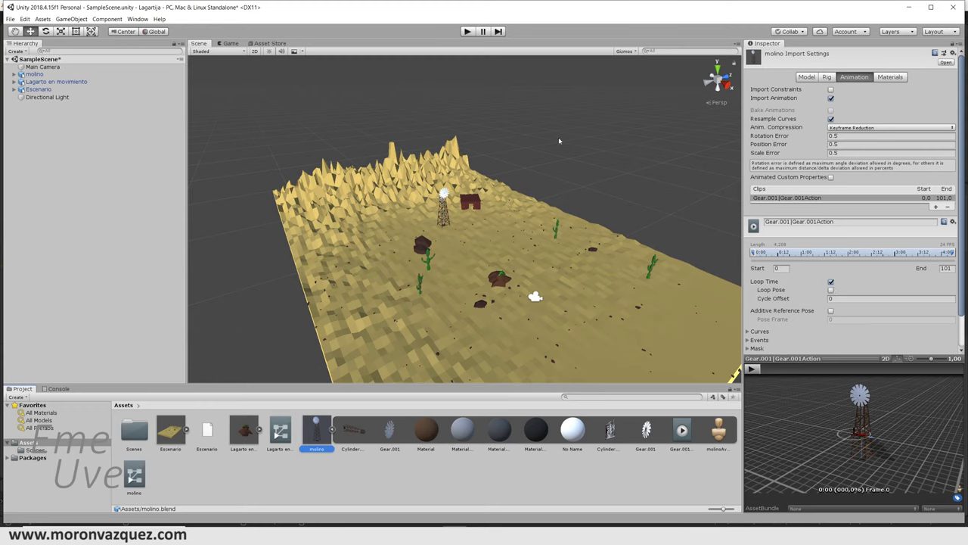
left_click(465, 32)
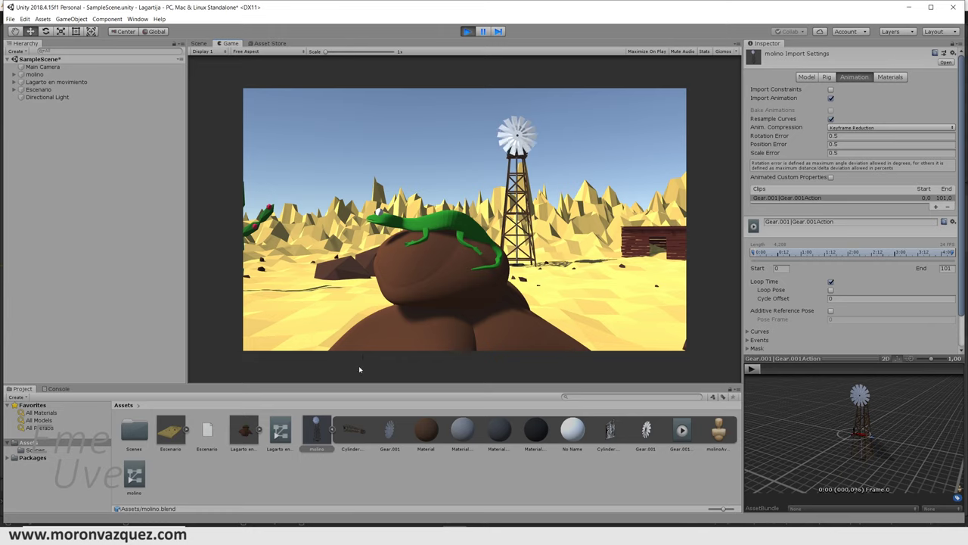
left_click(468, 31)
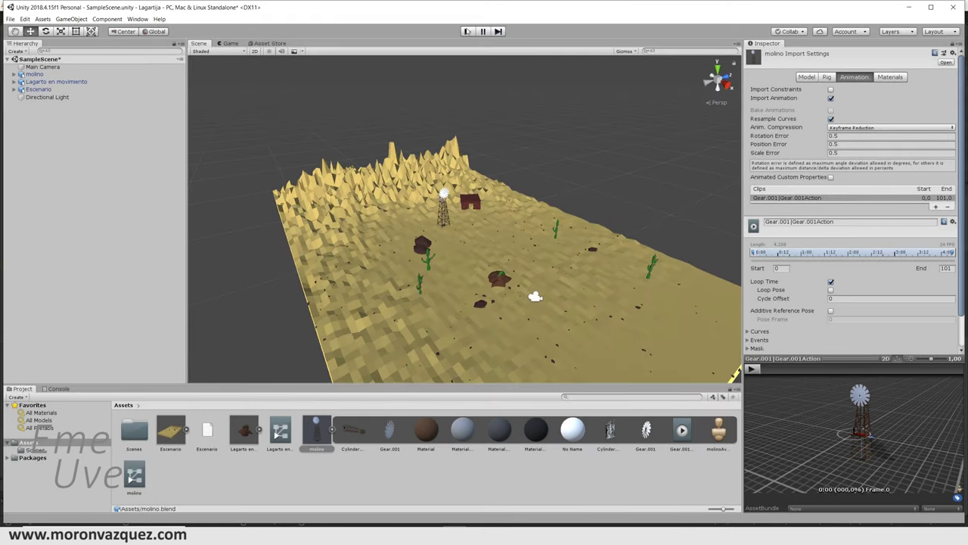
Open the Lagarto en movimiento import settings, discarding unapplied changes along the way.
left_click(501, 274)
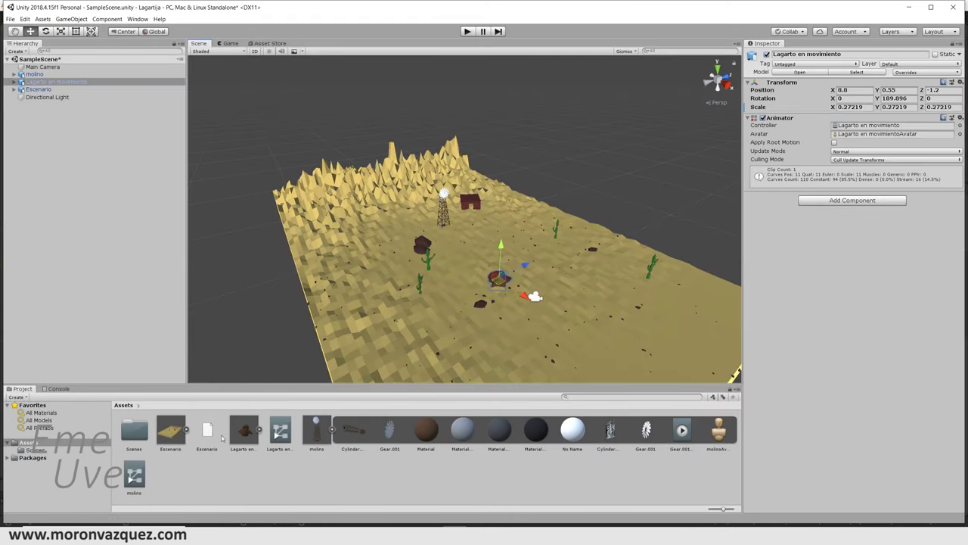
left_click(249, 430)
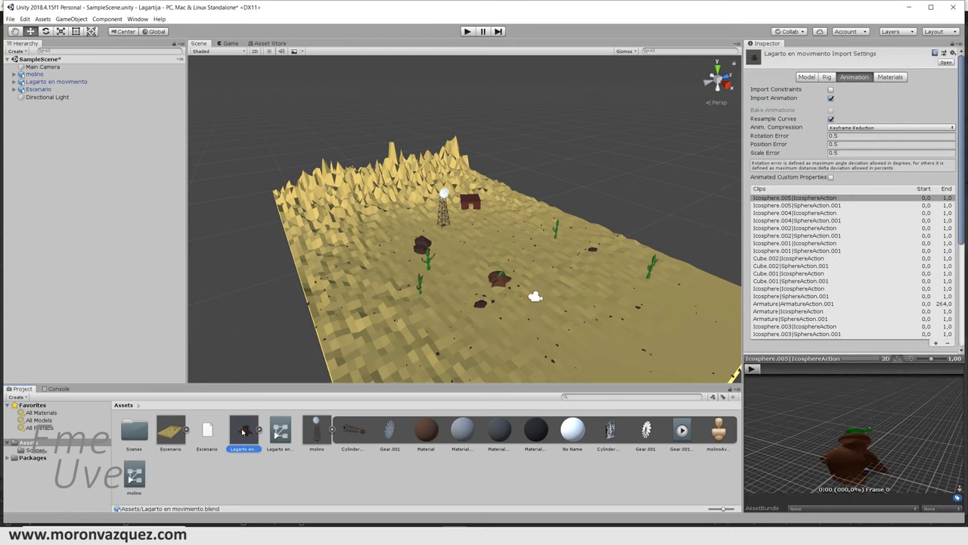
scroll(848, 235, "down", 5)
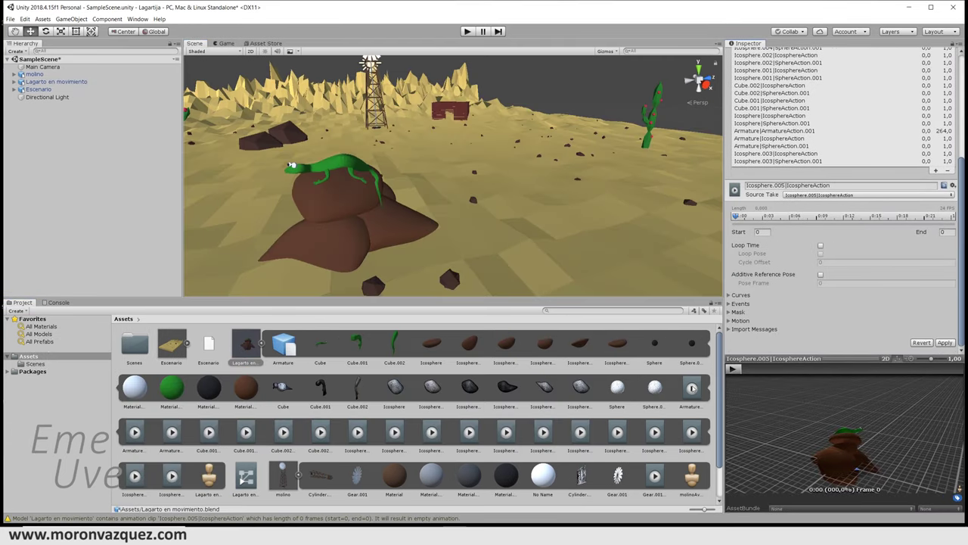
left_click(693, 387)
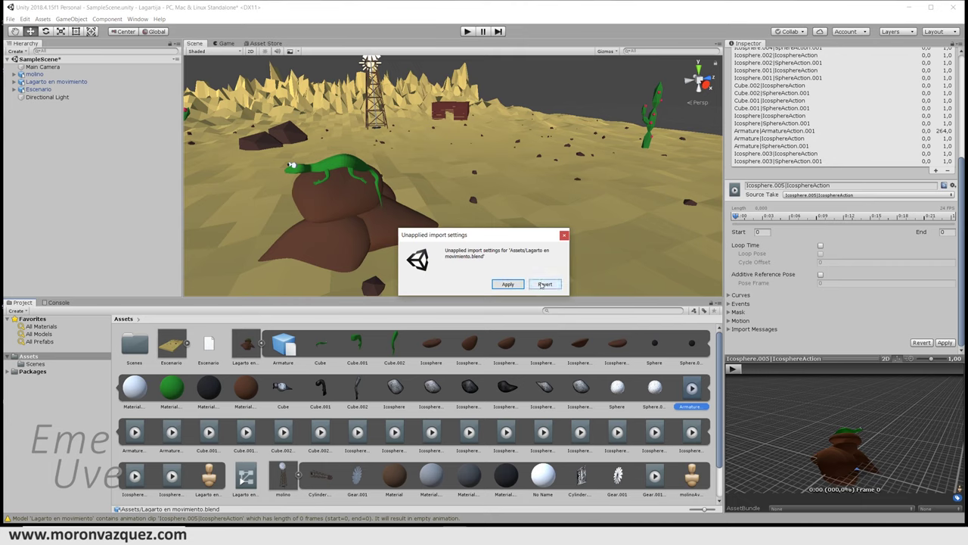
left_click(563, 235)
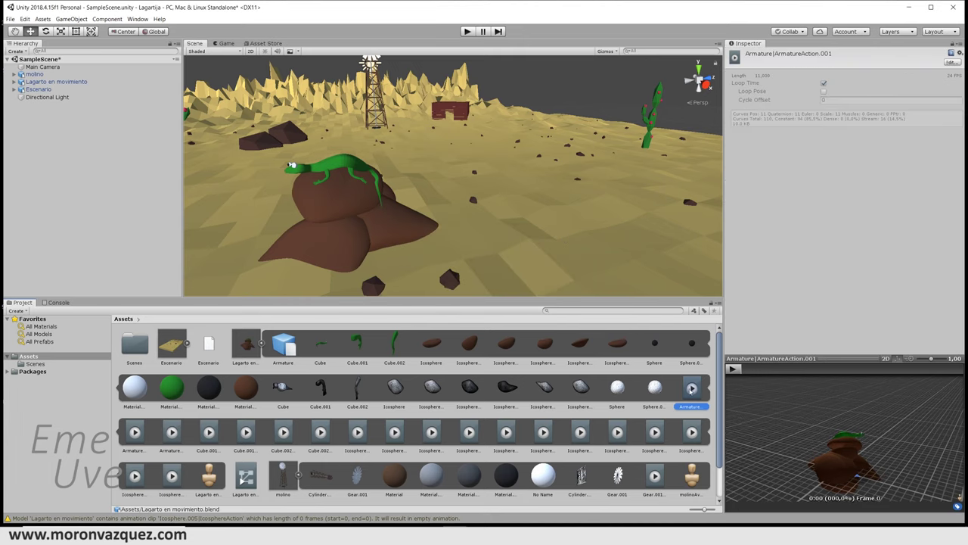
left_click(245, 346)
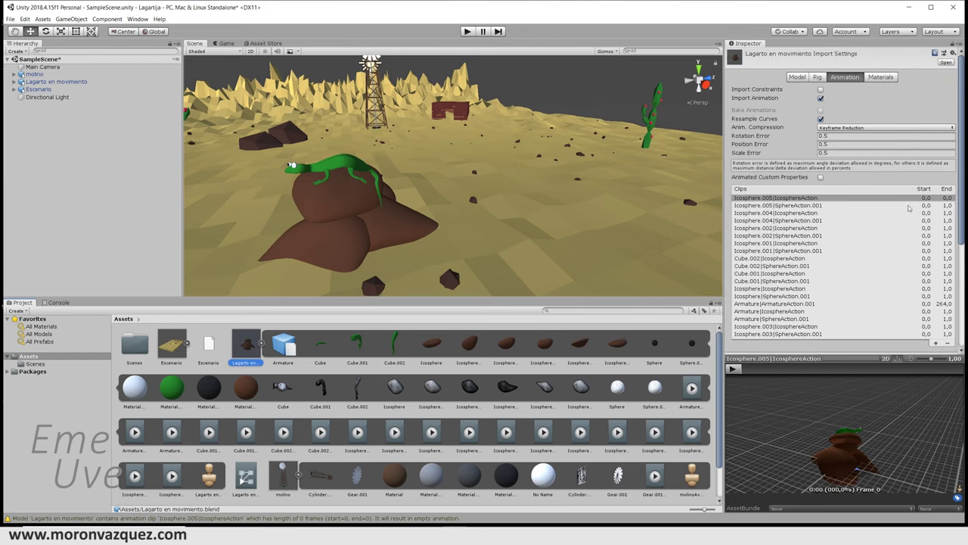
Enable Loop Time on Armature|ArmatureAction.001, apply it, and enter play mode.
scroll(956, 200, "down", 2)
scroll(811, 216, "down", 2)
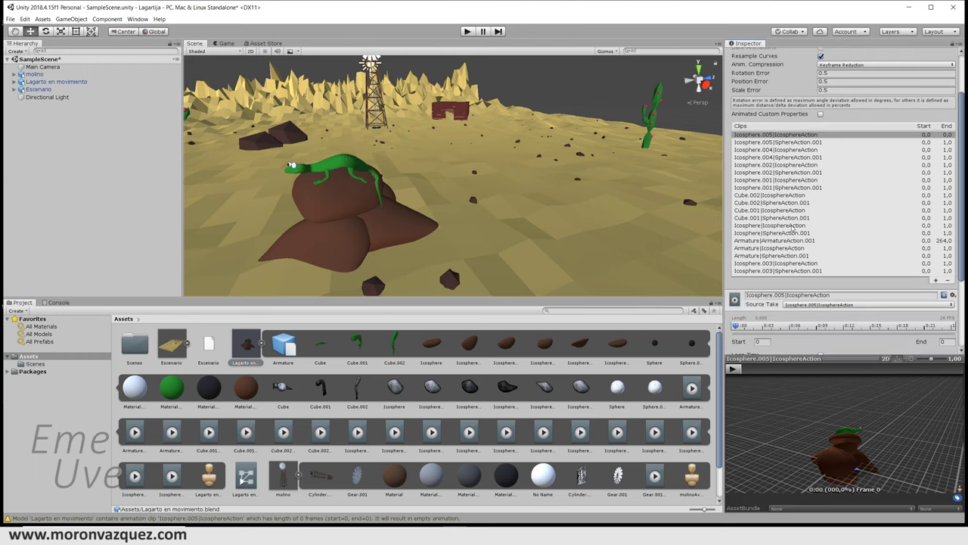
left_click(771, 240)
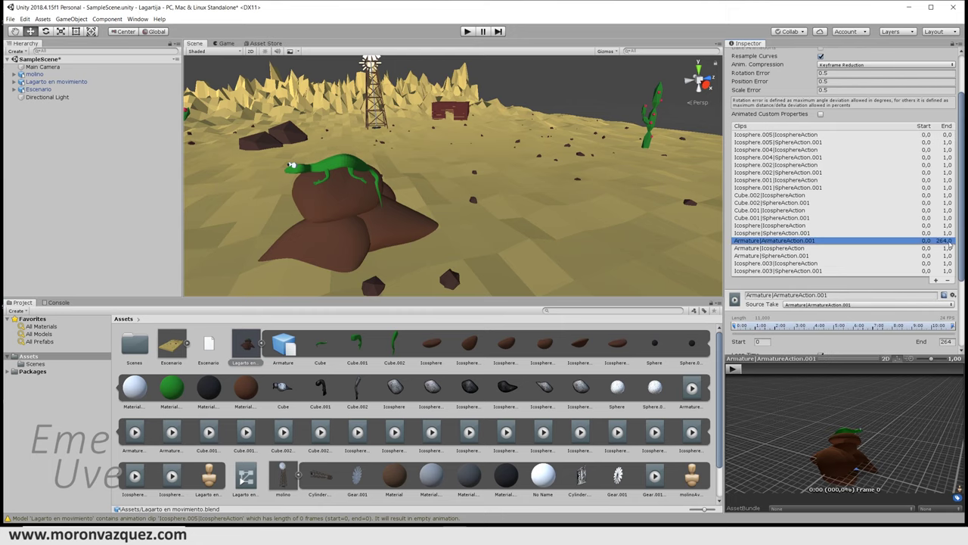
left_click_drag(963, 201, 965, 261)
left_click(821, 261)
left_click(820, 262)
left_click(820, 262)
left_click(821, 262)
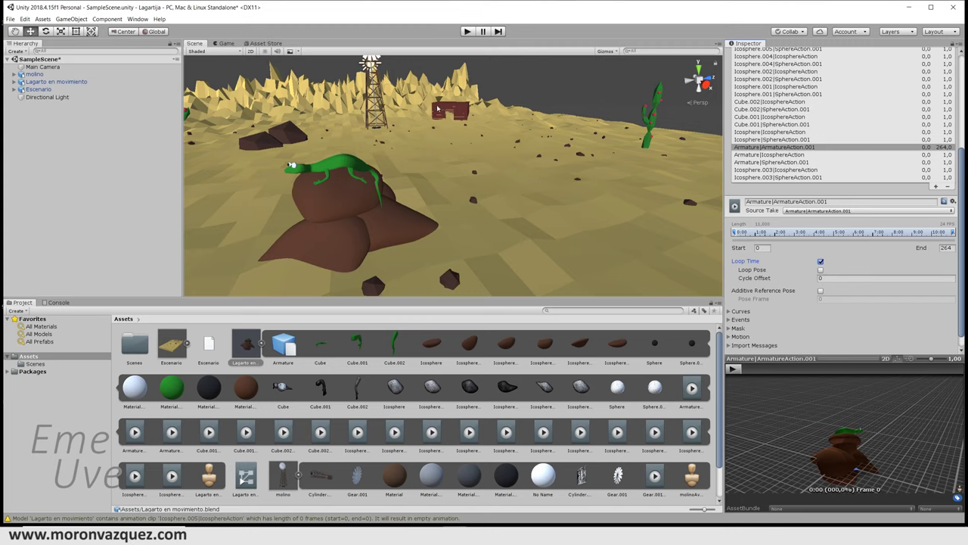
left_click(468, 32)
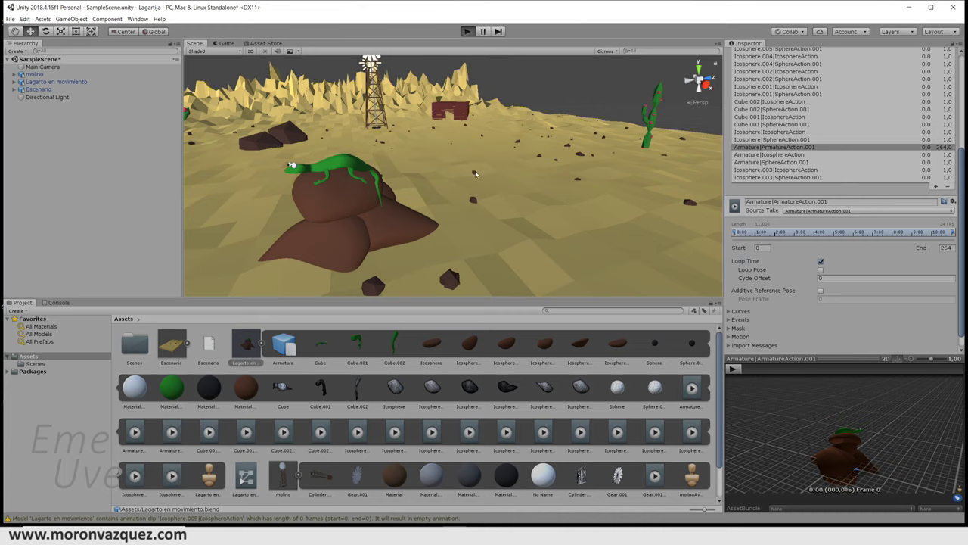
left_click(507, 284)
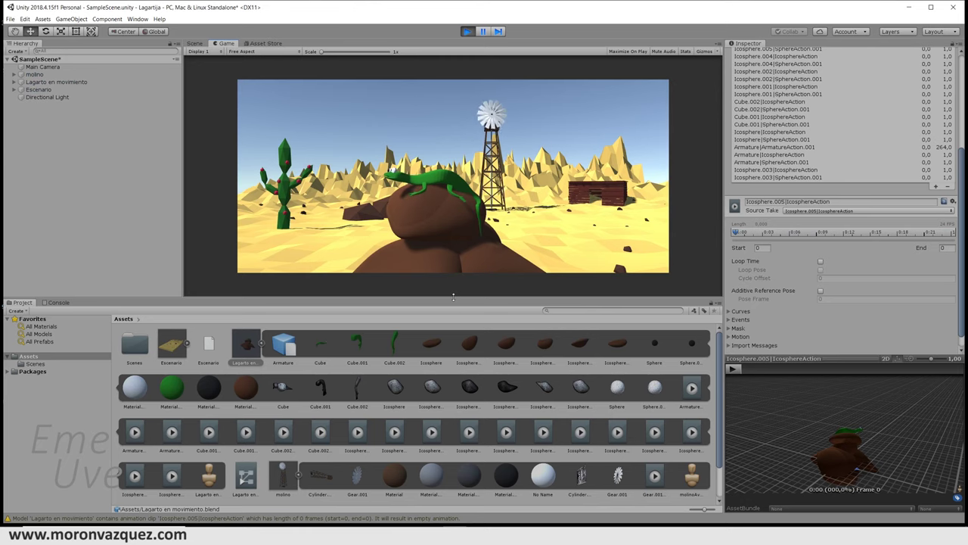
Enlarge the Game view to watch the lizard and spinning windmill animate.
mouse_move(465, 298)
left_mouse_down()
mouse_move(446, 346)
mouse_move(446, 325)
left_mouse_up()
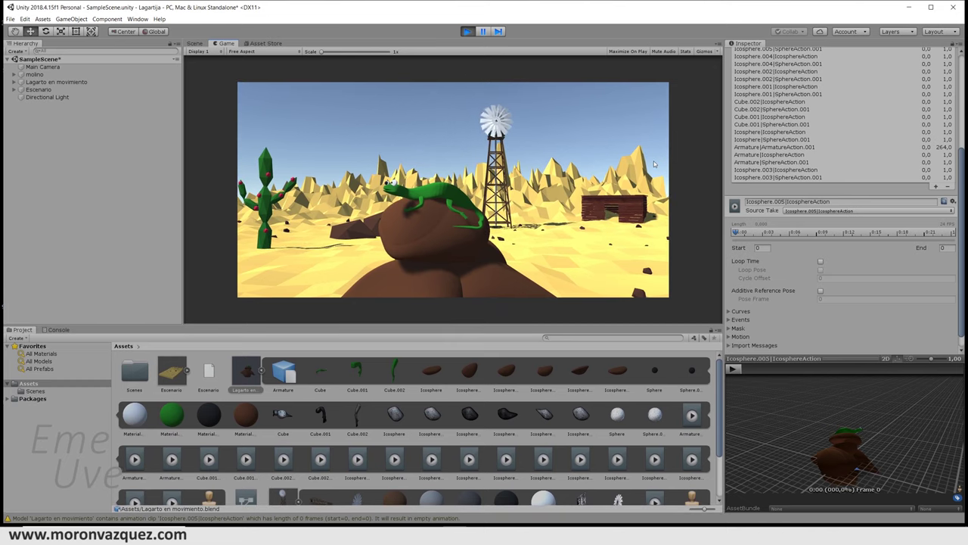